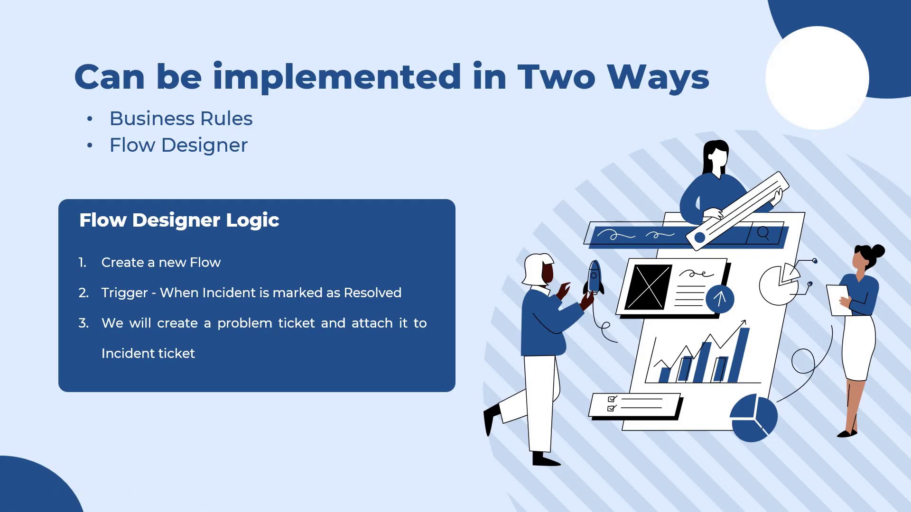
Step: Leave the Flow Designer logic slides for Workflow Studio's Flows list of 69 flows
{"action": "key", "text": "alt+Tab"}
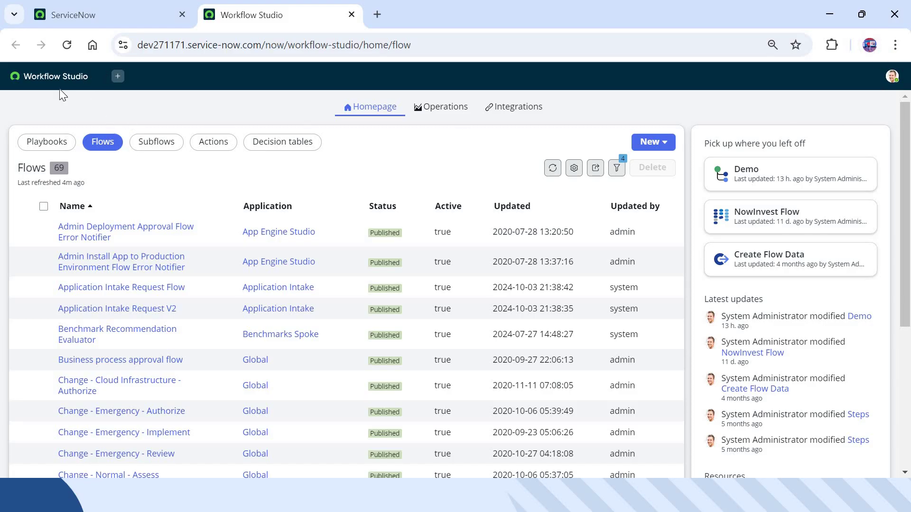
Step: Create and build a new flow named 'Flow Designer Use Case 8'
{"action": "left_click", "coordinate": [674, 149]}
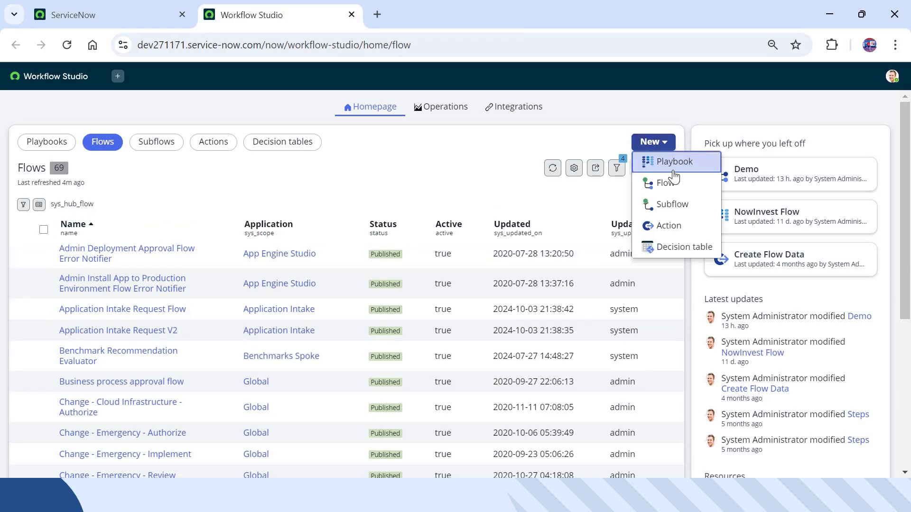
{"action": "left_click", "coordinate": [674, 181]}
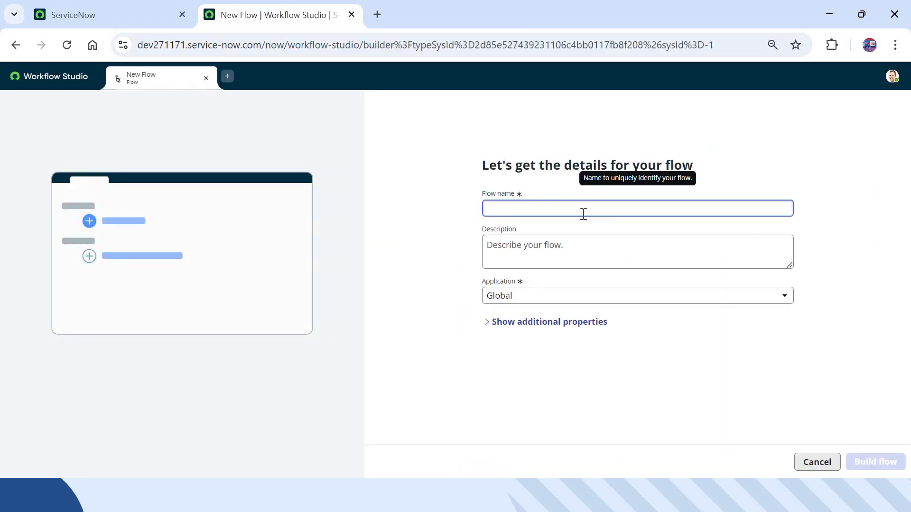
{"action": "type", "text": "Flow Designer Use"}
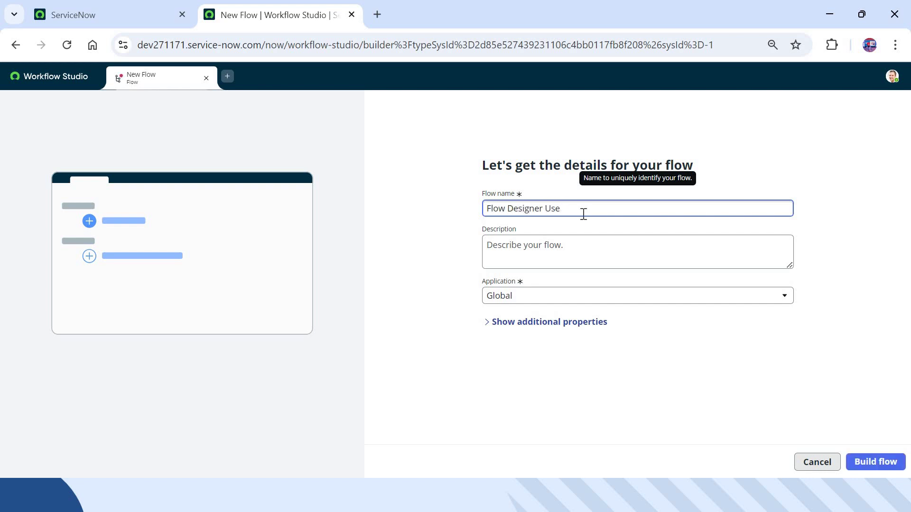
{"action": "type", "text": " Case 8"}
{"action": "left_click", "coordinate": [887, 464]}
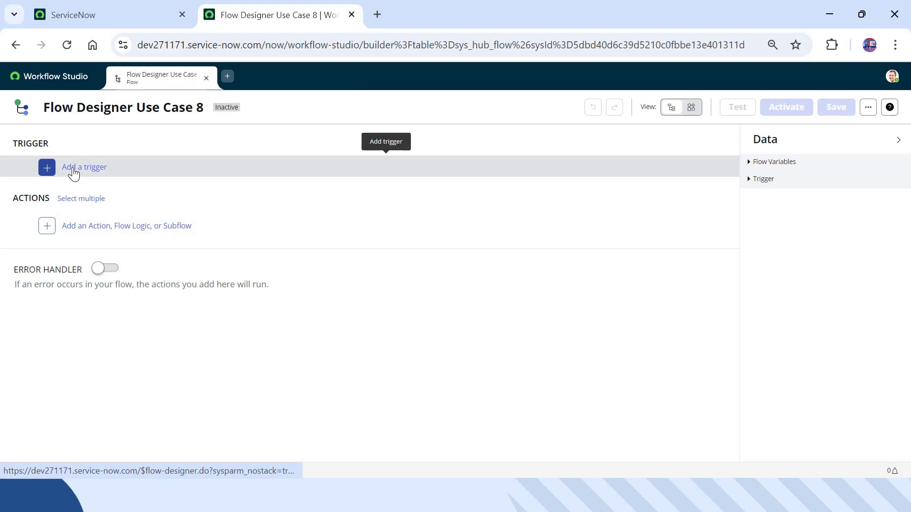
Step: Add a Created or Updated trigger on the Incident table
{"action": "left_click", "coordinate": [73, 169]}
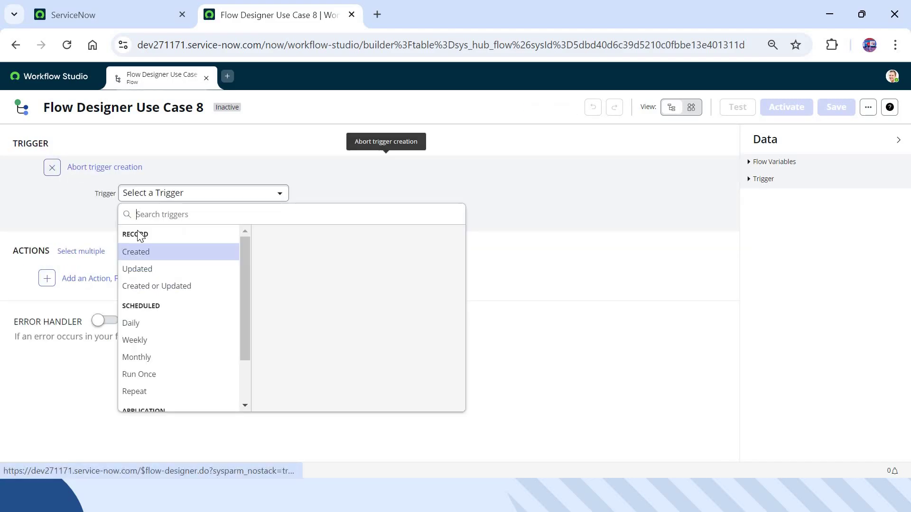
{"action": "left_click", "coordinate": [168, 281]}
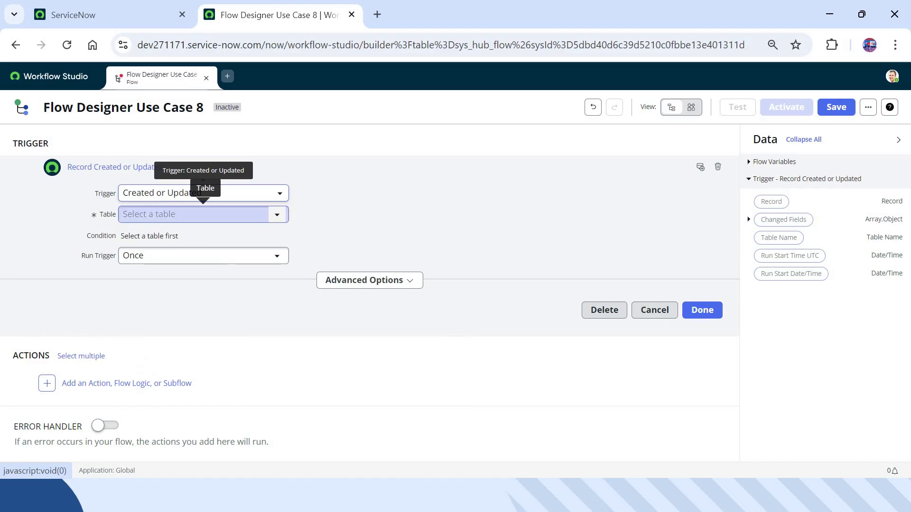
{"action": "left_click", "coordinate": [212, 217]}
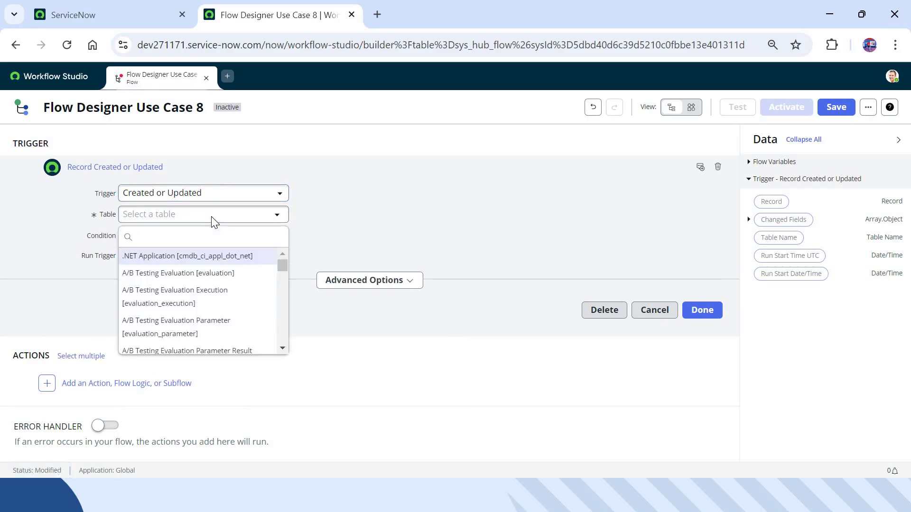
{"action": "type", "text": "incident"}
{"action": "left_click", "coordinate": [209, 258]}
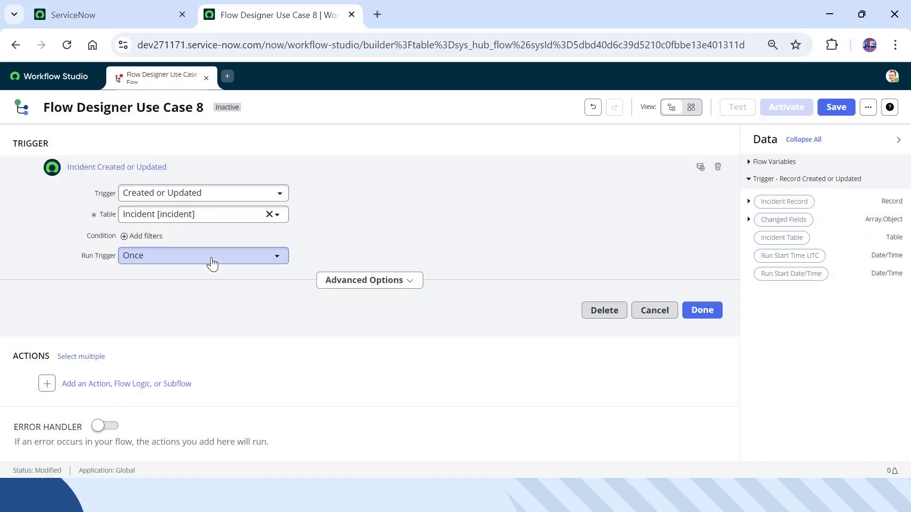
Step: Add the trigger condition State is Resolved
{"action": "left_click", "coordinate": [156, 242]}
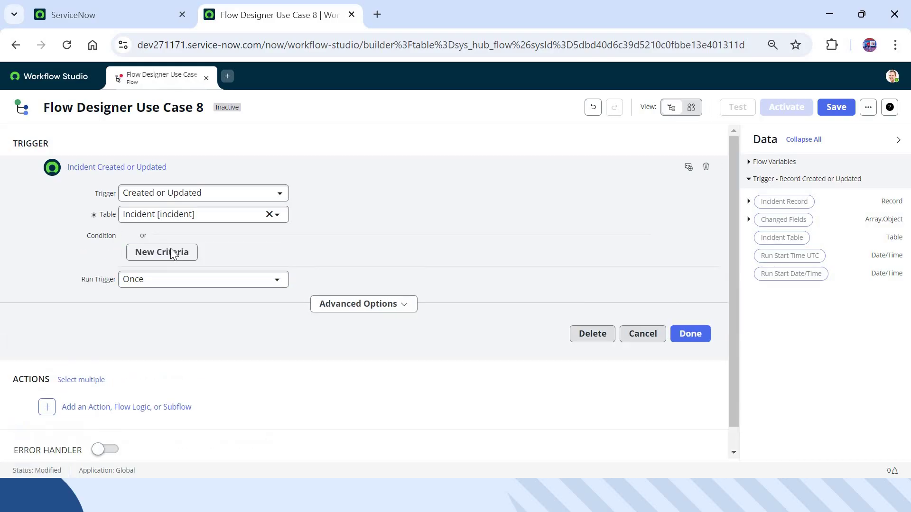
{"action": "left_click", "coordinate": [171, 252]}
{"action": "type", "text": "stat"}
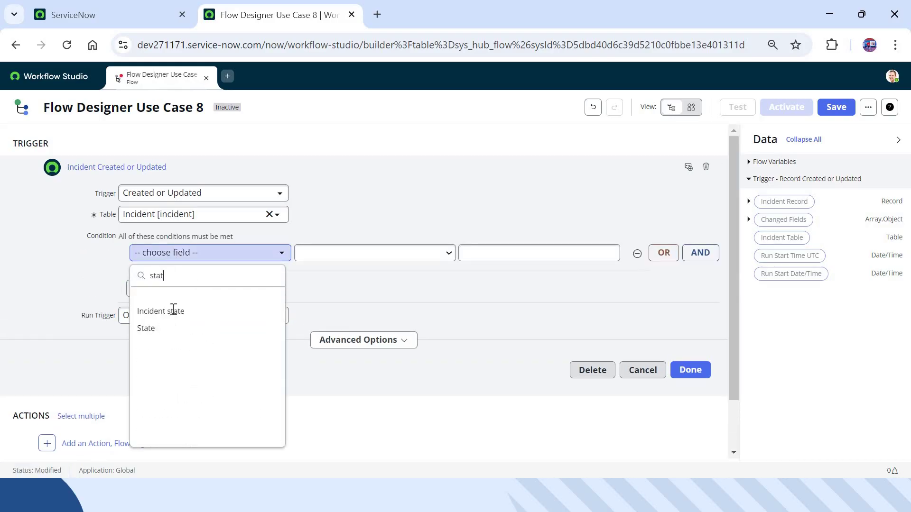
{"action": "left_click", "coordinate": [176, 329]}
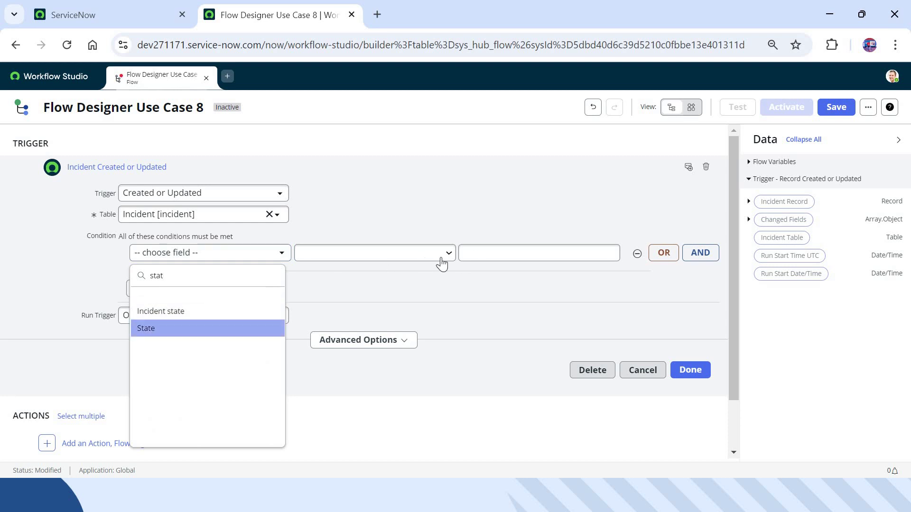
{"action": "left_click", "coordinate": [470, 261]}
{"action": "key", "text": "Return"}
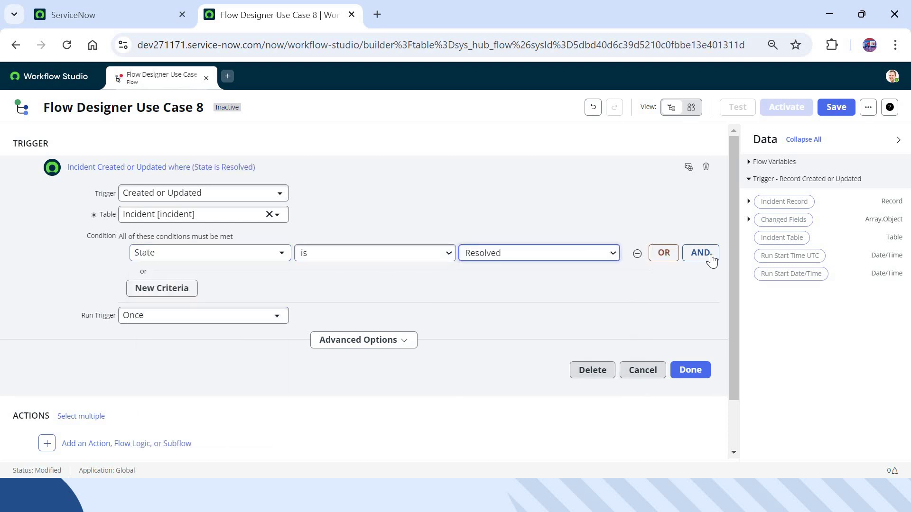
Step: Add an AND condition Priority is 1 - Critical, drop extra OR rows, and close the trigger
{"action": "left_click", "coordinate": [700, 252]}
{"action": "left_click", "coordinate": [285, 275]}
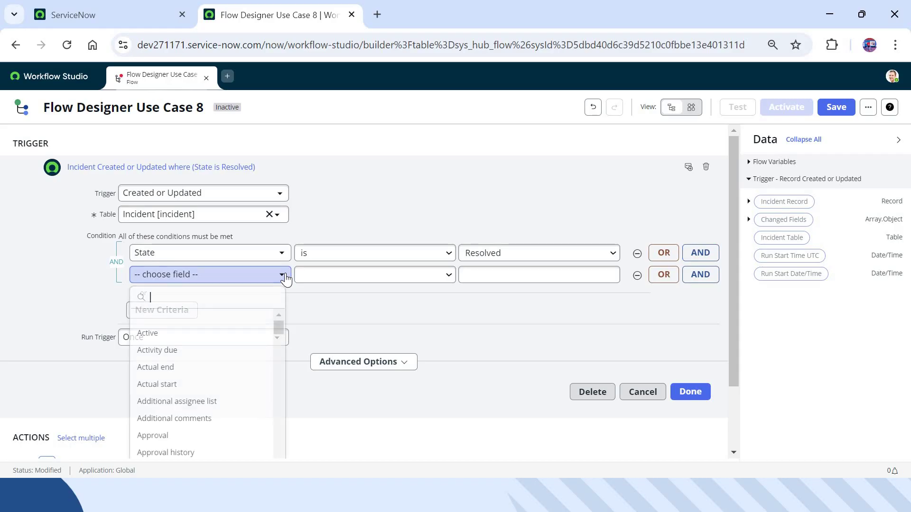
{"action": "type", "text": "pri"}
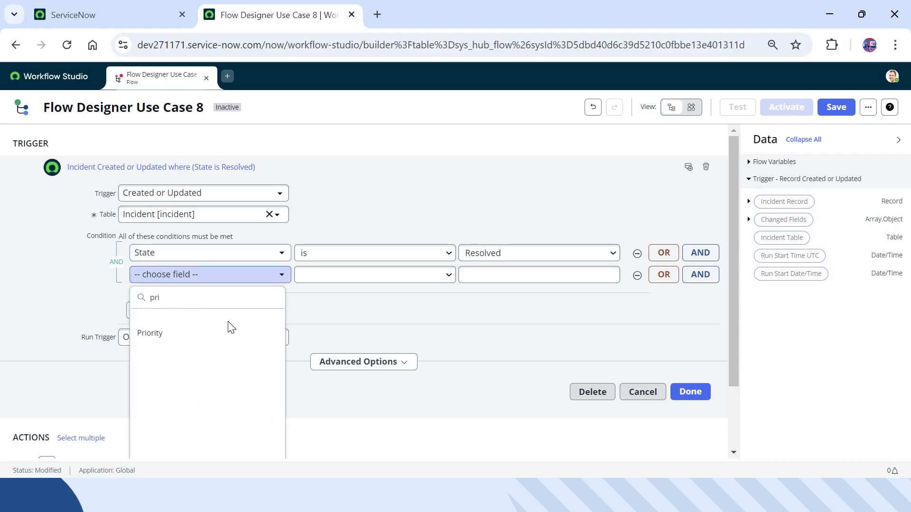
{"action": "left_click", "coordinate": [231, 334]}
{"action": "left_click", "coordinate": [522, 274]}
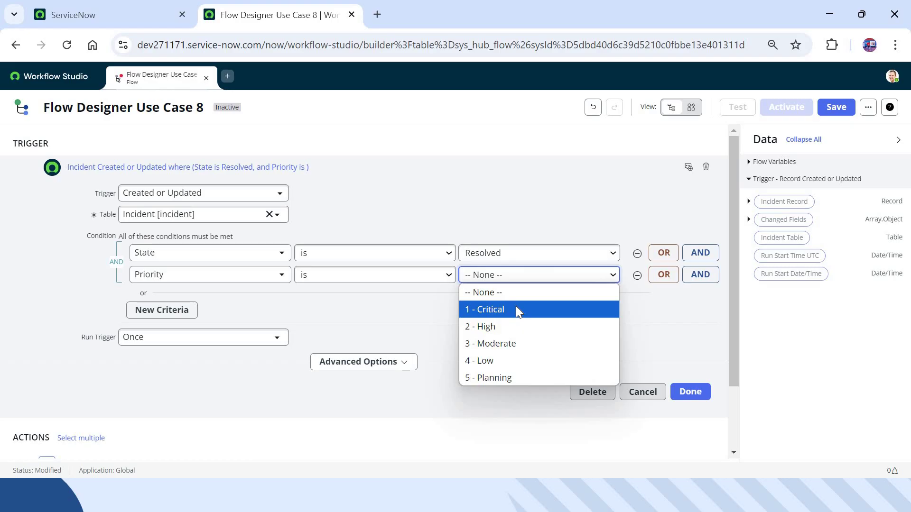
{"action": "left_click", "coordinate": [516, 308]}
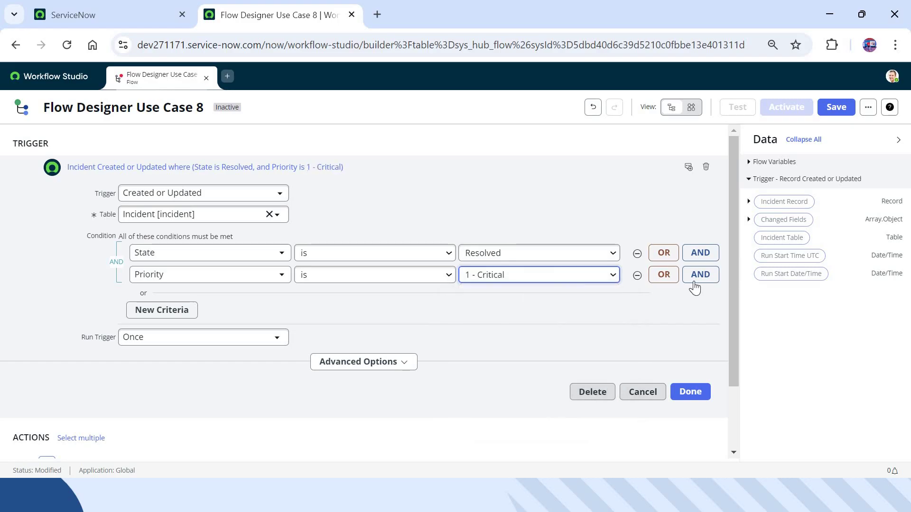
{"action": "double_click", "coordinate": [663, 280]}
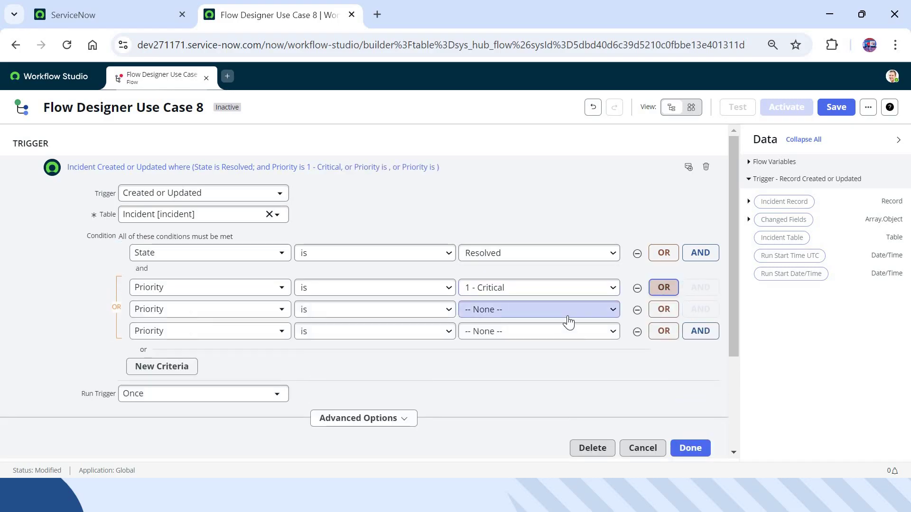
{"action": "left_click", "coordinate": [564, 311]}
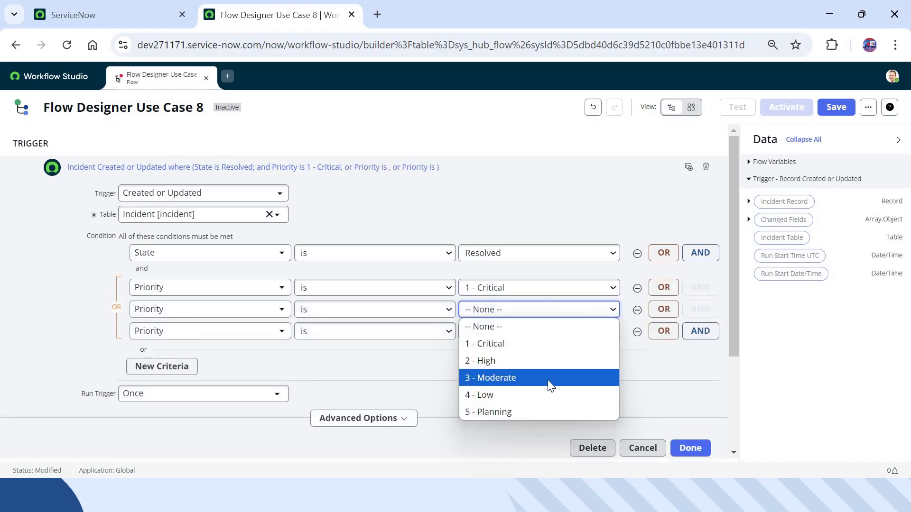
{"action": "left_click", "coordinate": [638, 310]}
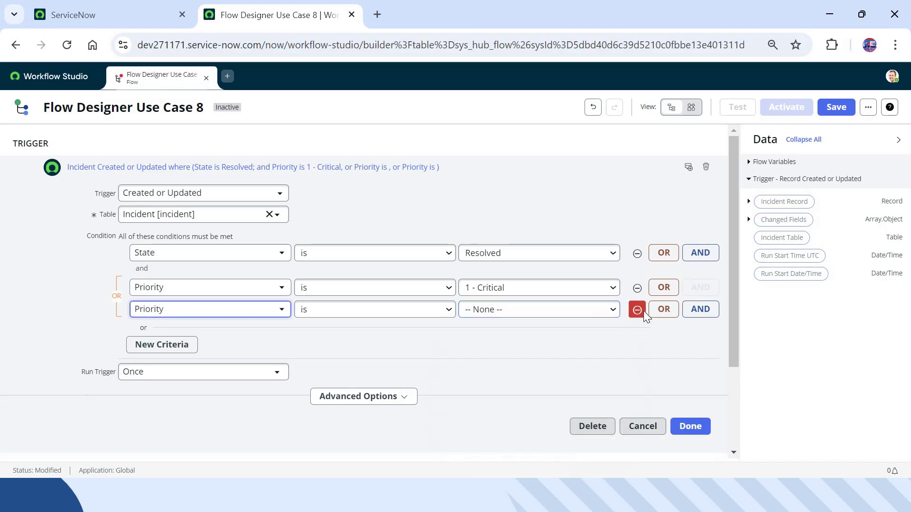
{"action": "left_click", "coordinate": [637, 311]}
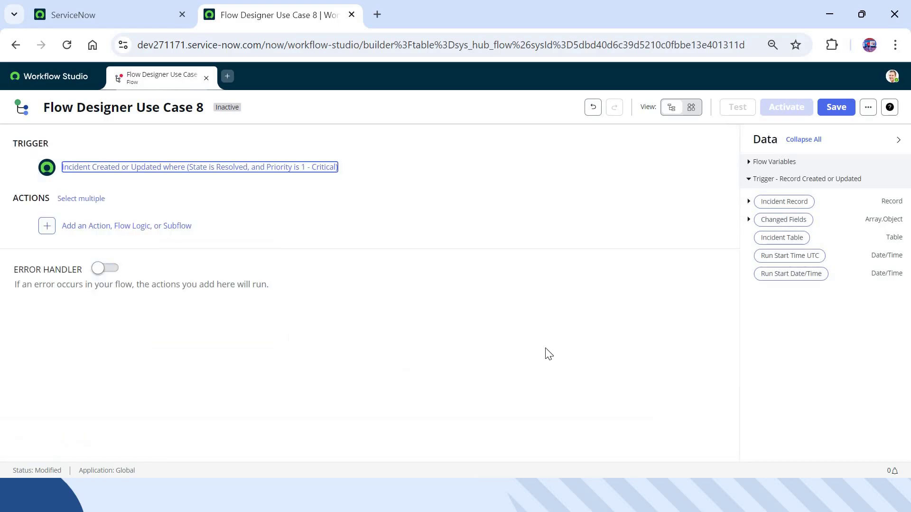
{"action": "left_click", "coordinate": [691, 392]}
Step: Add a Create Record action on the Problem table and start adding a field value
{"action": "left_click", "coordinate": [128, 230]}
{"action": "left_click", "coordinate": [92, 227]}
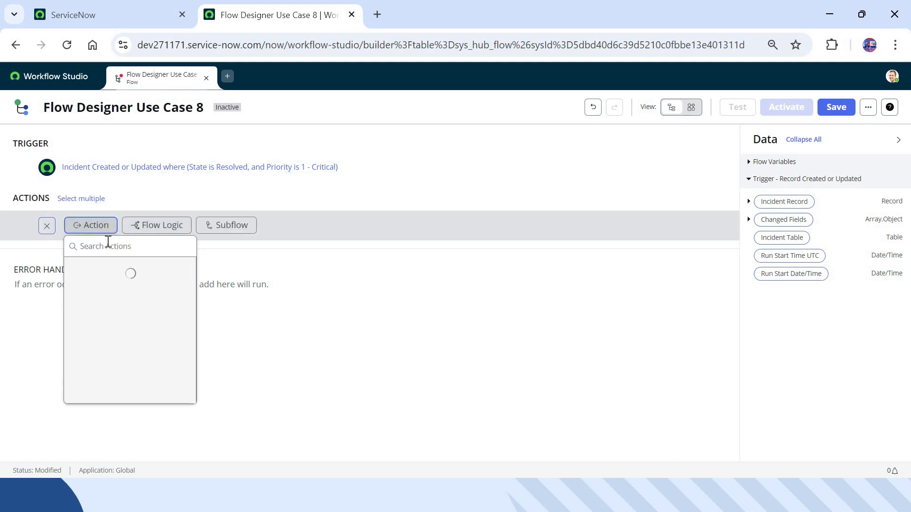
{"action": "type", "text": "cr"}
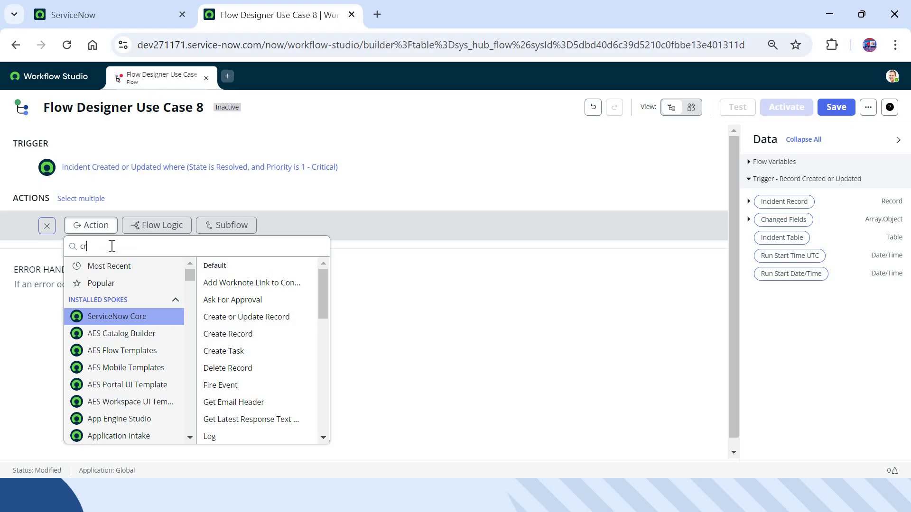
{"action": "type", "text": "eate r"}
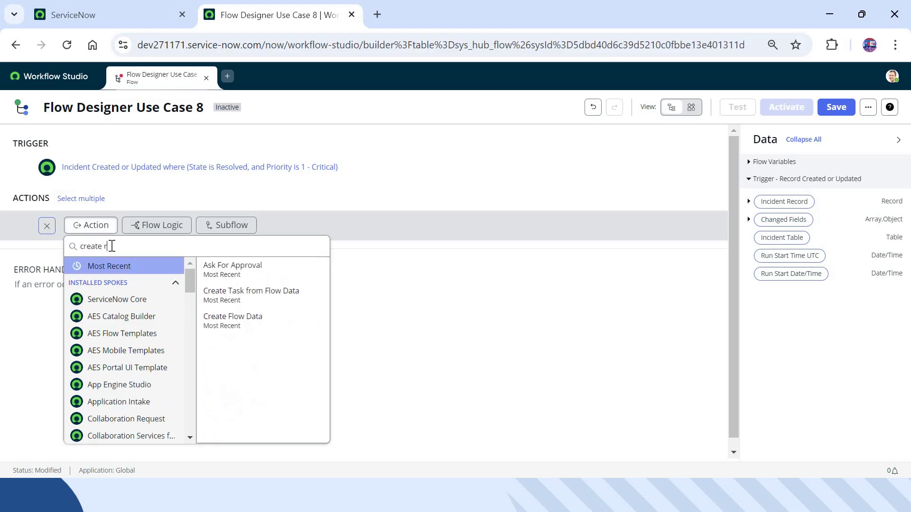
{"action": "type", "text": "e"}
{"action": "left_click", "coordinate": [251, 284]}
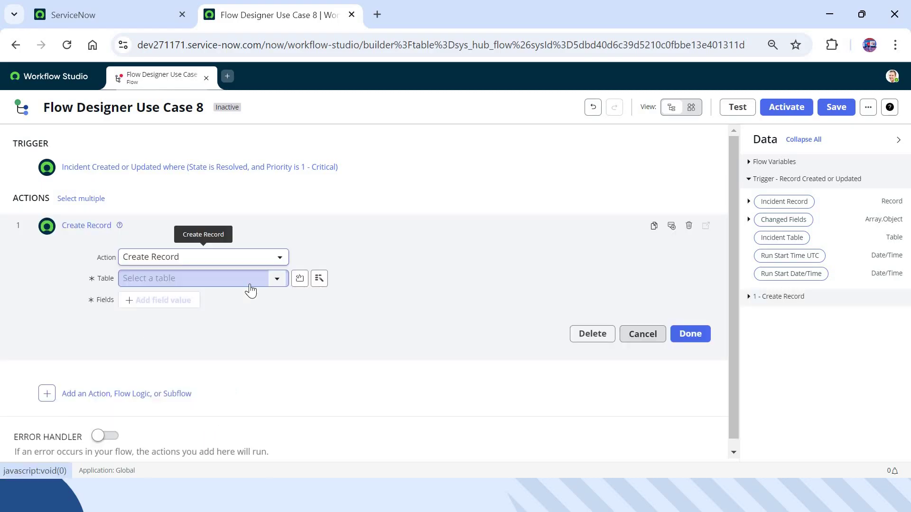
{"action": "left_click", "coordinate": [249, 284]}
{"action": "type", "text": "probl"}
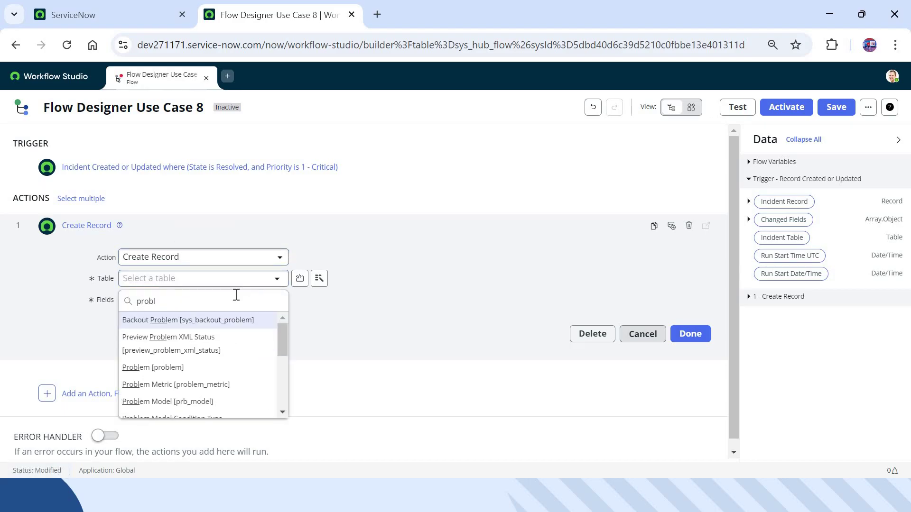
{"action": "left_click", "coordinate": [184, 361]}
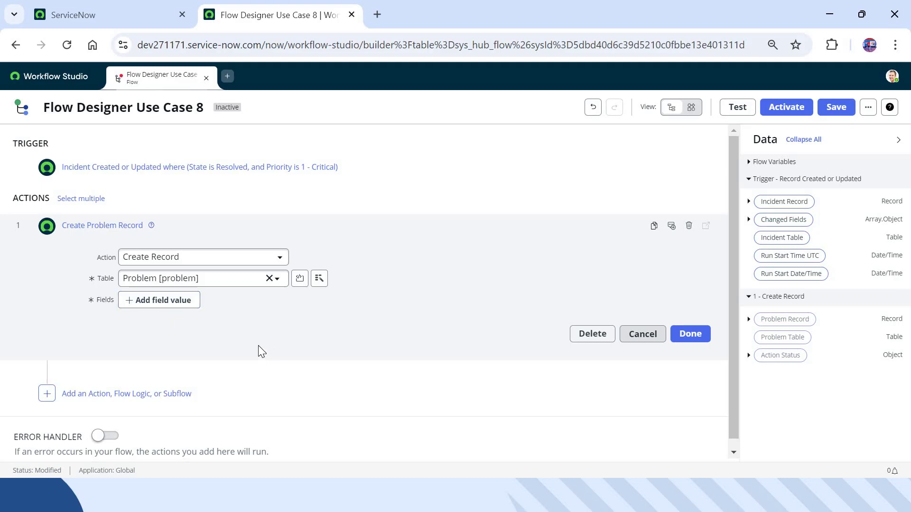
{"action": "left_click", "coordinate": [182, 301]}
Step: Open the Problems list with problem.list in the other ServiceNow tab
{"action": "left_click", "coordinate": [125, 6]}
{"action": "left_click", "coordinate": [95, 103]}
{"action": "type", "text": "problem.list"}
{"action": "key", "text": "Return"}
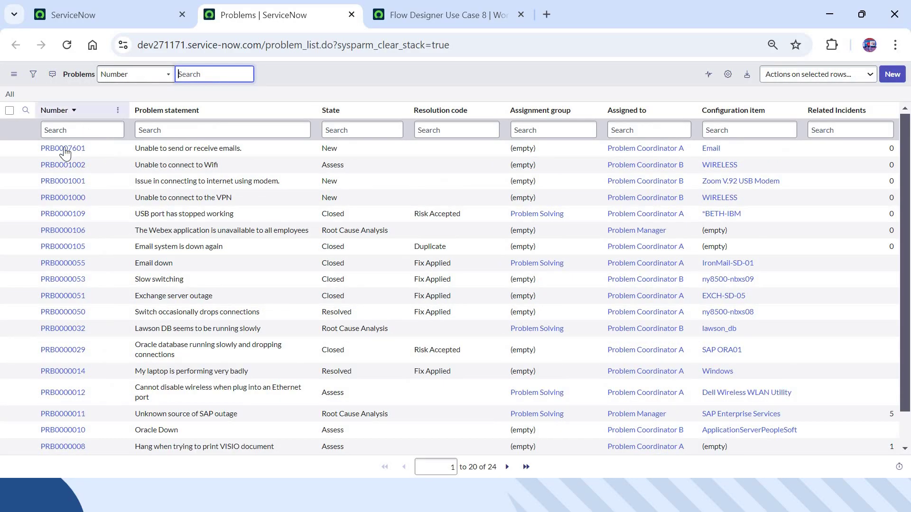
Step: Review an existing problem's Problem statement and Description, then return to the flow's field list
{"action": "left_click", "coordinate": [63, 149]}
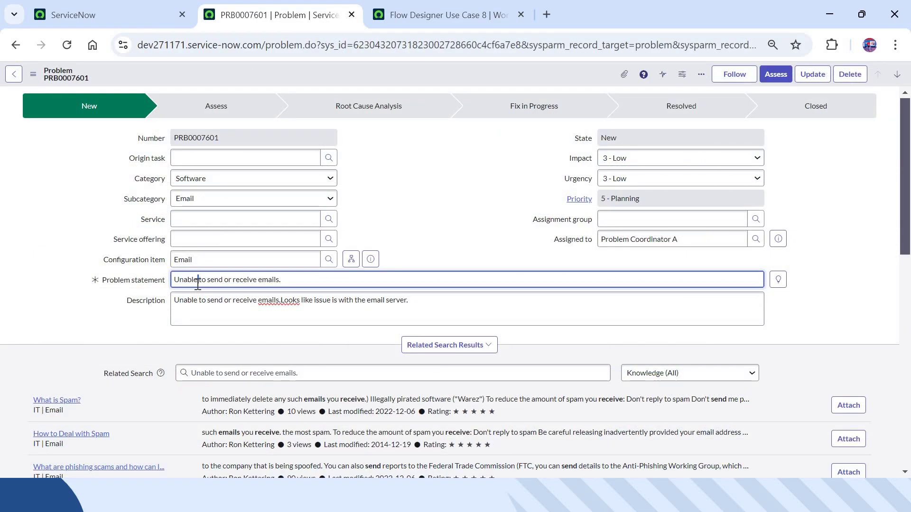
{"action": "triple_click", "coordinate": [198, 284]}
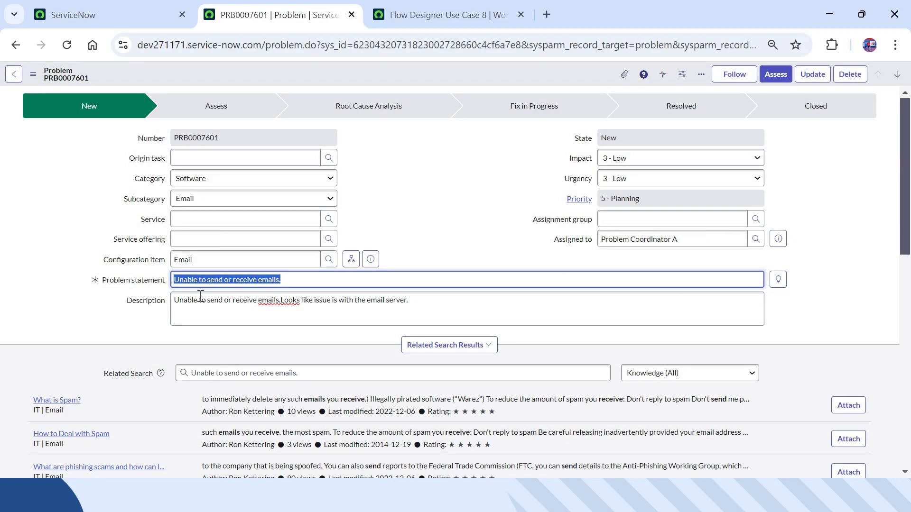
{"action": "double_click", "coordinate": [203, 300]}
{"action": "triple_click", "coordinate": [202, 299]}
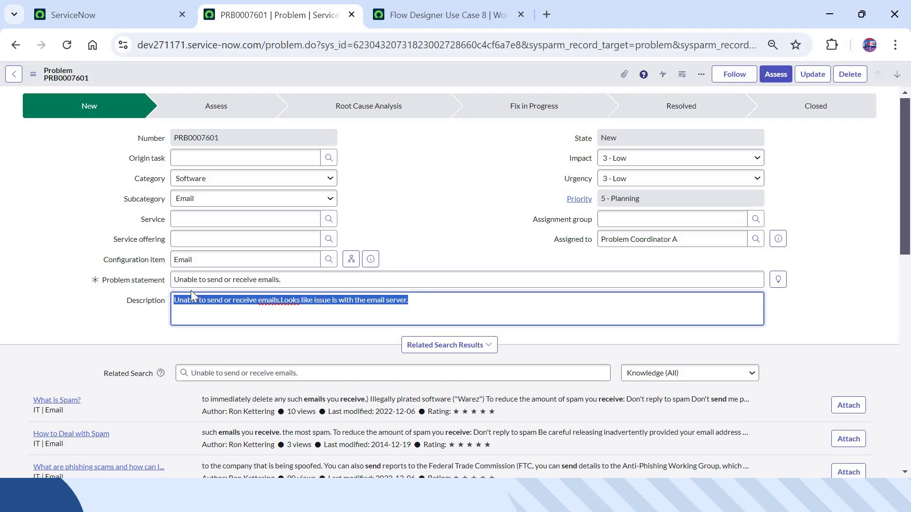
{"action": "left_click", "coordinate": [449, 19]}
{"action": "left_click", "coordinate": [239, 306]}
Step: Fill the Problem's Problem statement with the triggering incident's Short description
{"action": "type", "text": "probl"}
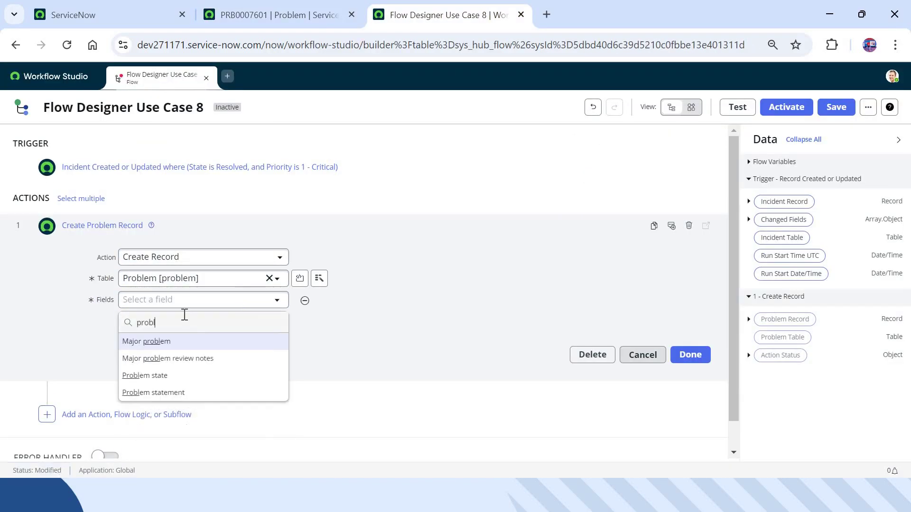
{"action": "left_click", "coordinate": [183, 394]}
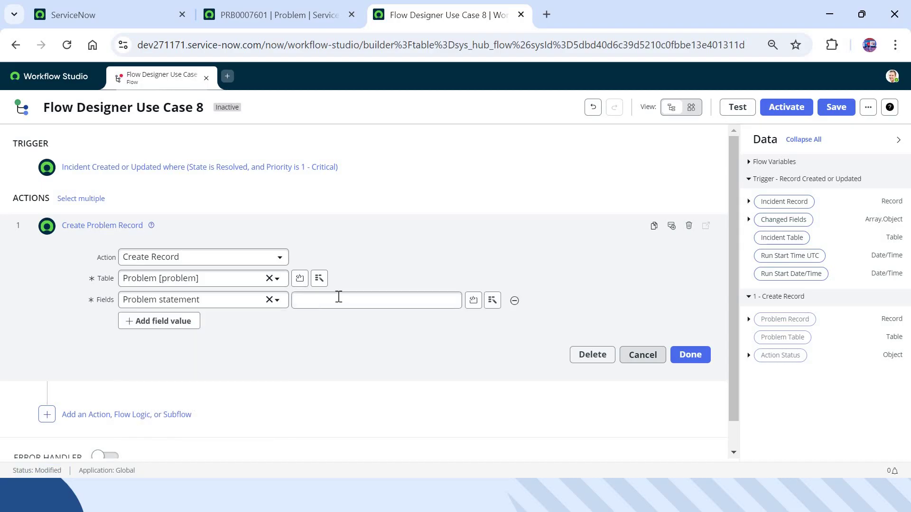
{"action": "left_click", "coordinate": [749, 202]}
{"action": "left_click_drag", "start_coordinate": [908, 240], "coordinate": [909, 394]}
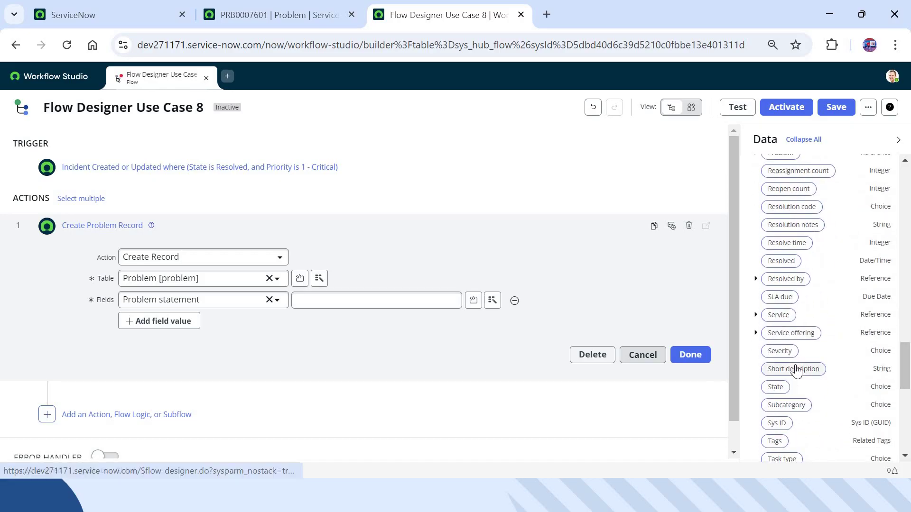
{"action": "left_click_drag", "start_coordinate": [794, 378], "coordinate": [392, 304]}
Step: Fill Description with the incident's Description and collapse the Create Problem Record action
{"action": "left_click", "coordinate": [192, 322]}
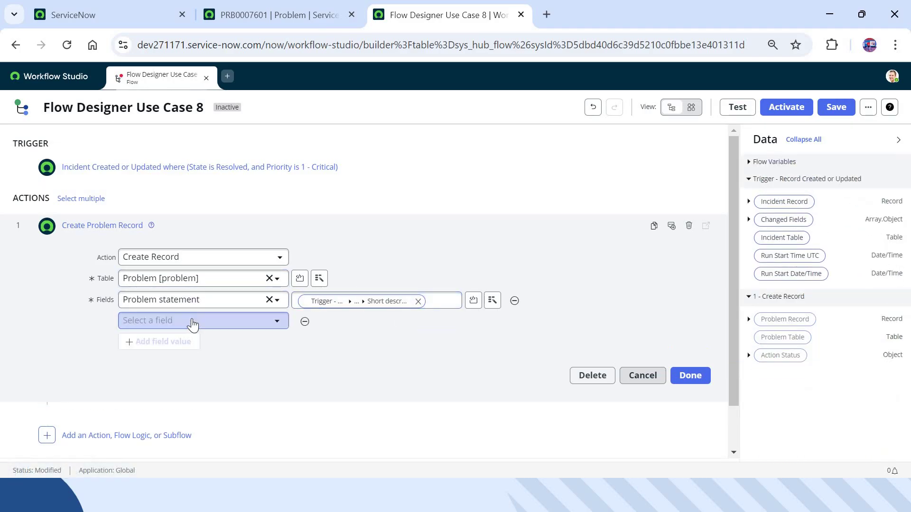
{"action": "left_click", "coordinate": [192, 322]}
{"action": "type", "text": "des"}
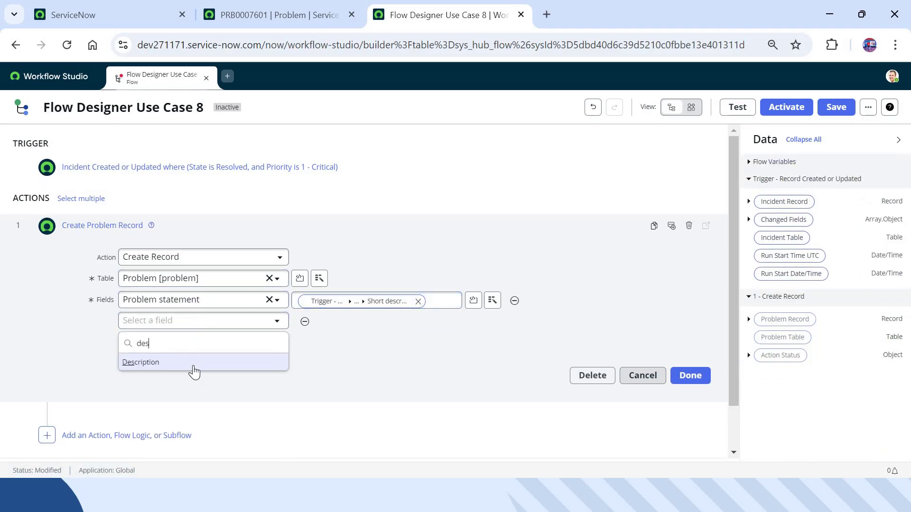
{"action": "left_click", "coordinate": [193, 363]}
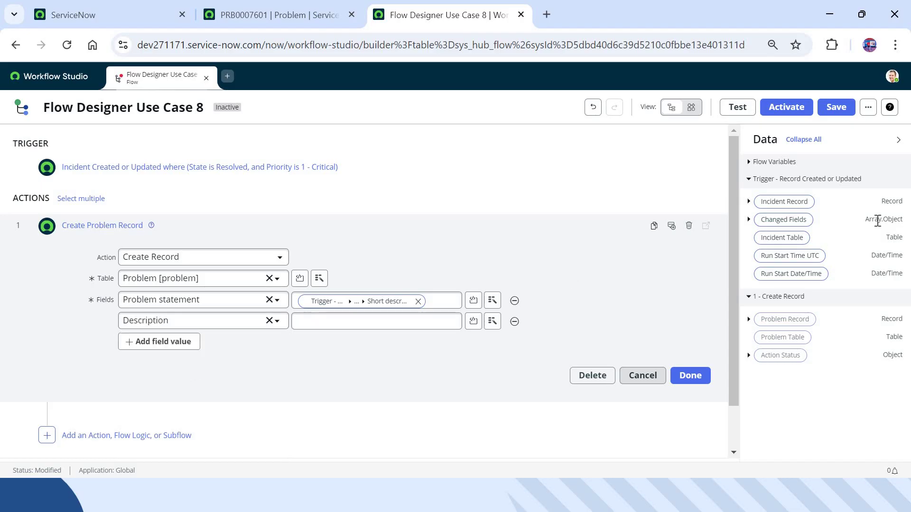
{"action": "left_click", "coordinate": [749, 201]}
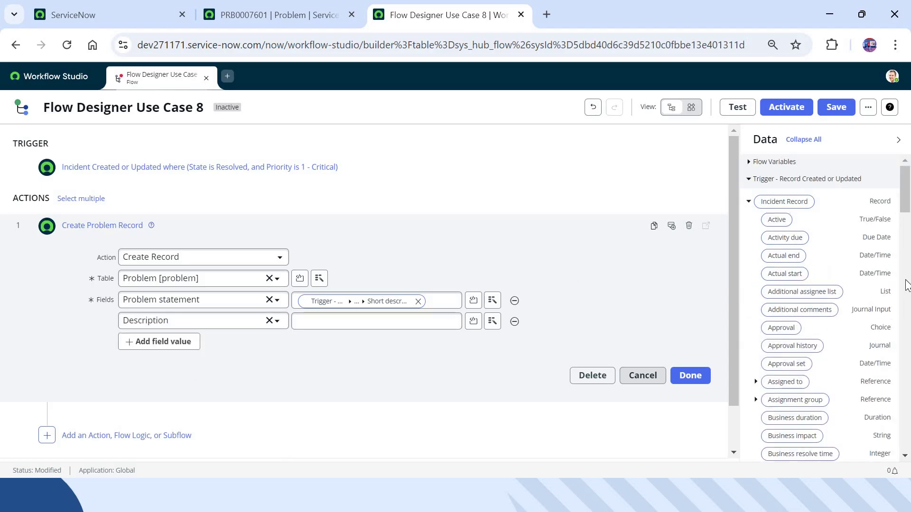
{"action": "scroll", "coordinate": [907, 284], "scroll_direction": "down", "scroll_amount": 5}
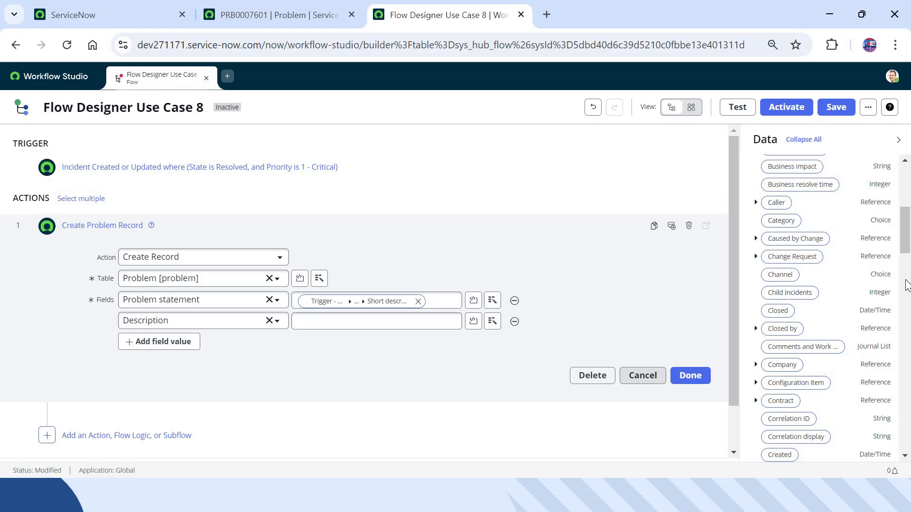
{"action": "scroll", "coordinate": [907, 284], "scroll_direction": "down", "scroll_amount": 5}
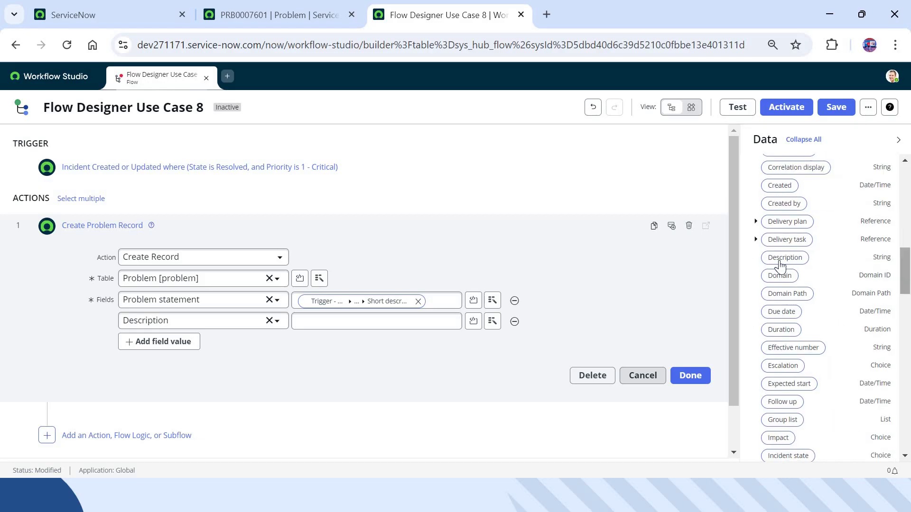
{"action": "left_click_drag", "start_coordinate": [784, 258], "coordinate": [428, 327]}
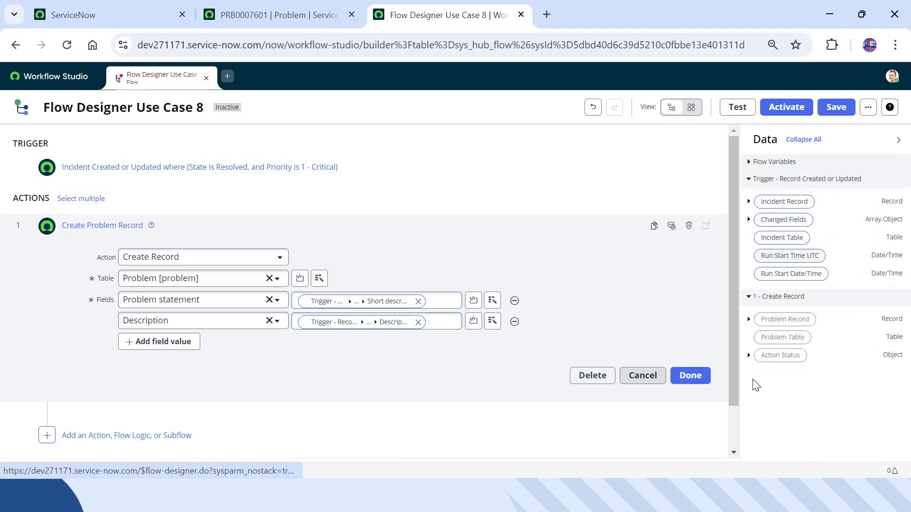
{"action": "left_click", "coordinate": [690, 375]}
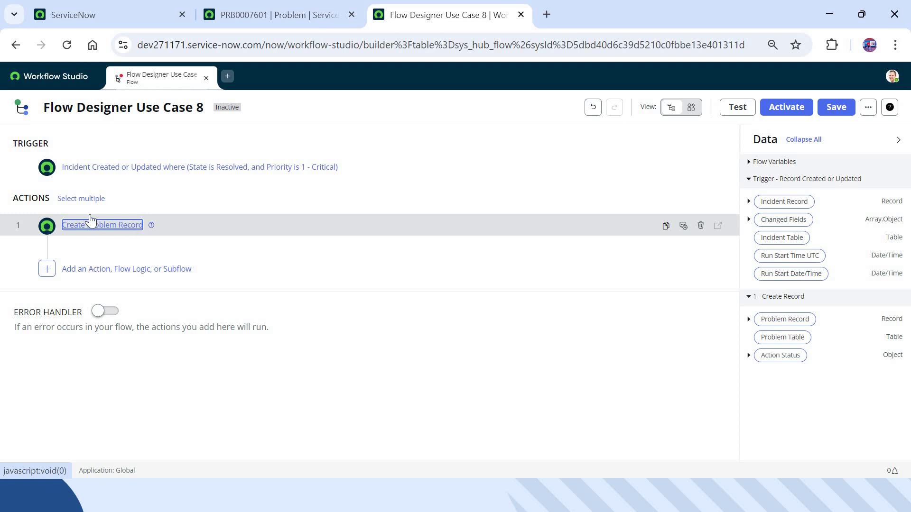
{"action": "mouse_move", "coordinate": [90, 212]}
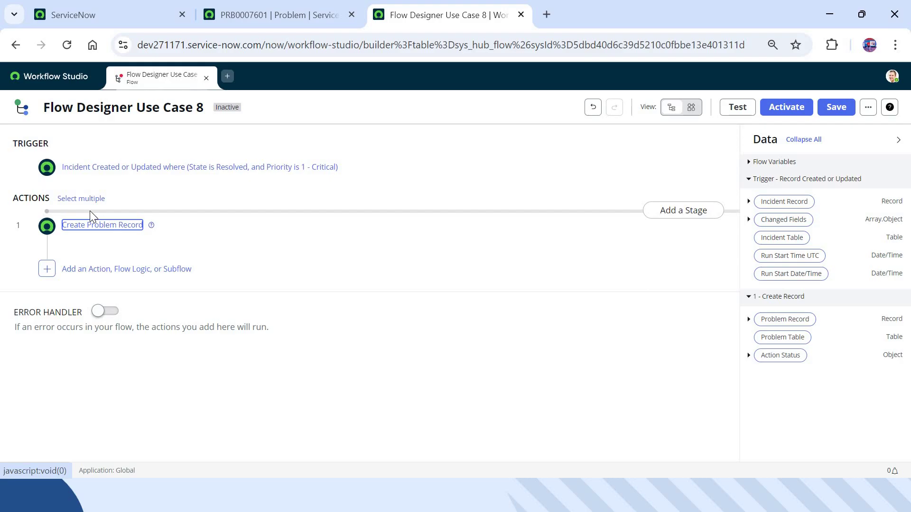
{"action": "left_click", "coordinate": [107, 3]}
Step: Open incident.list and add the Problem column positioned right after State
{"action": "type", "text": "incident.list"}
{"action": "key", "text": "Return"}
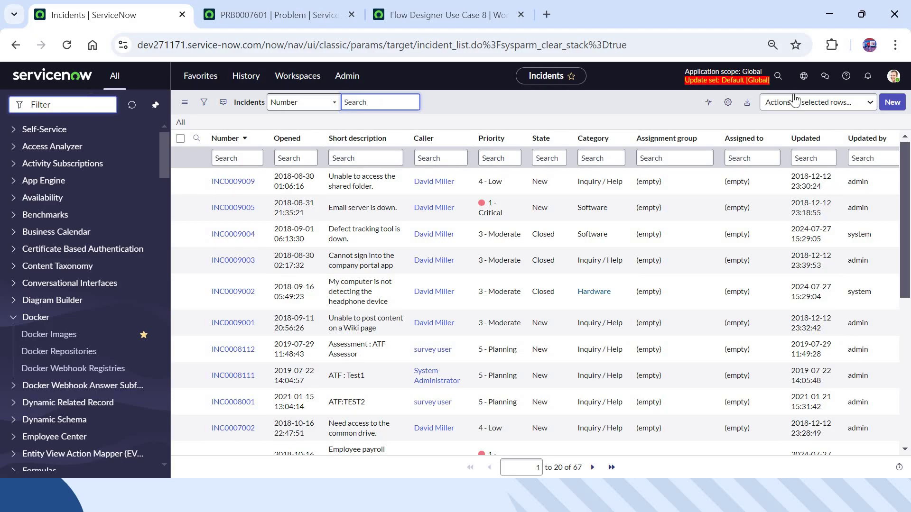
{"action": "left_click", "coordinate": [728, 104]}
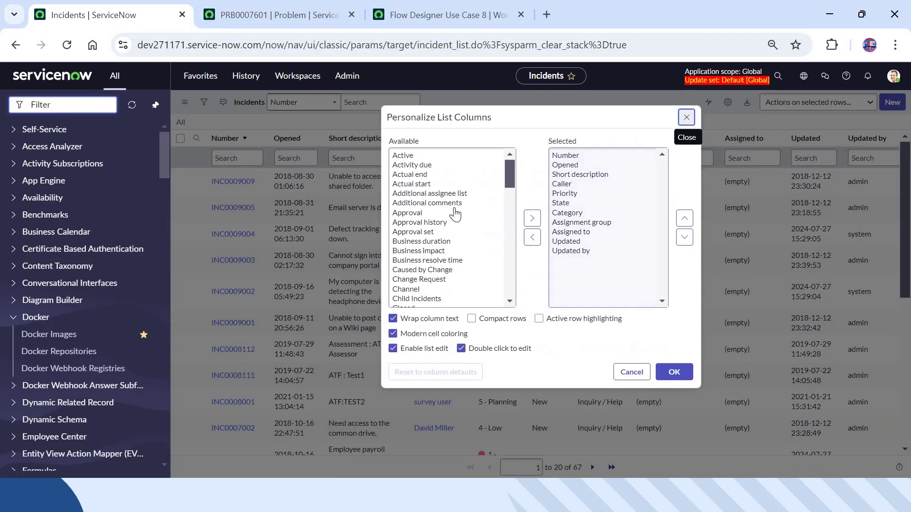
{"action": "left_click", "coordinate": [455, 213]}
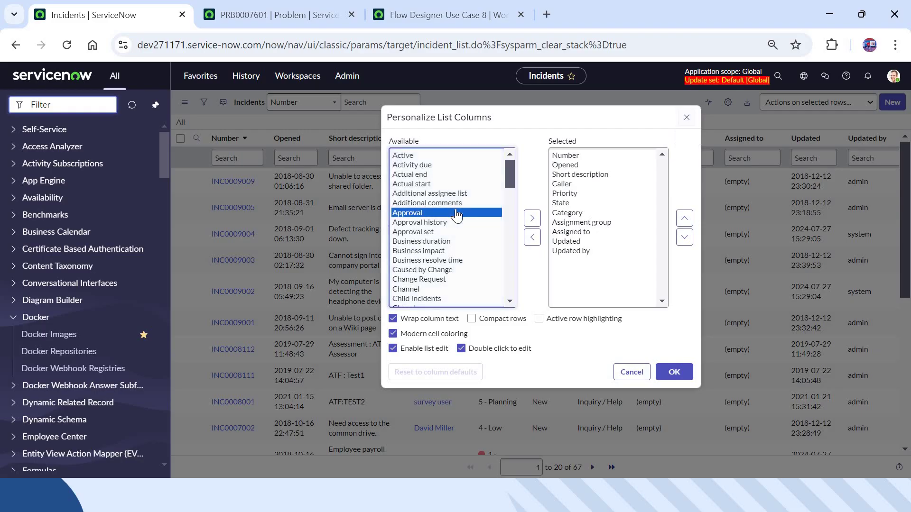
{"action": "key", "text": "p"}
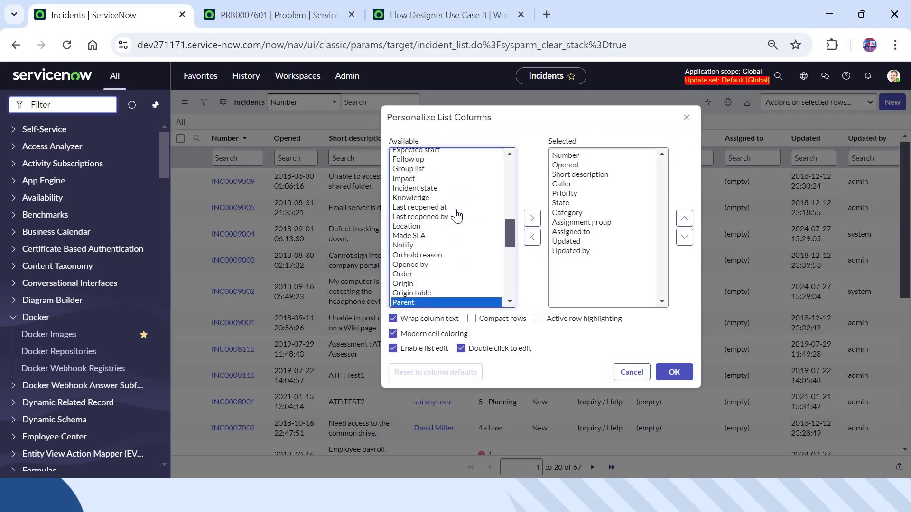
{"action": "key", "text": "Down"}
{"action": "key", "text": "Down"}
{"action": "key", "text": "Down"}
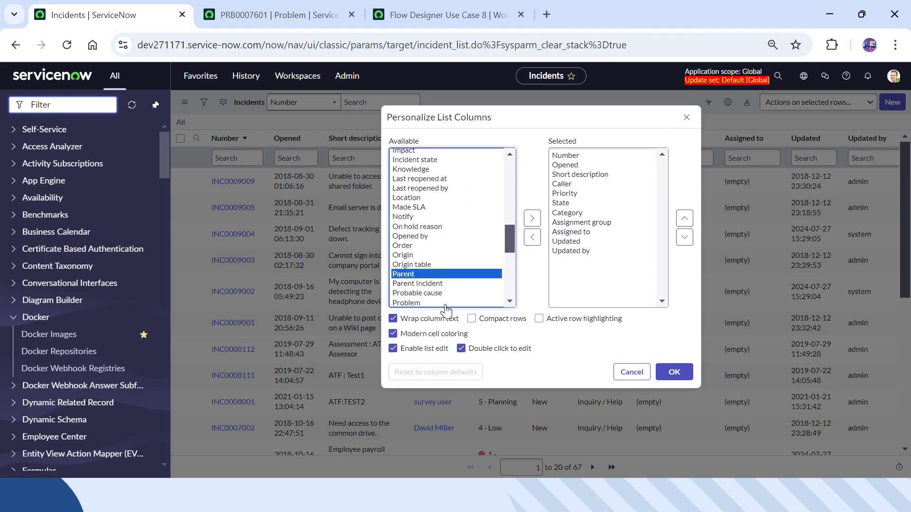
{"action": "left_click", "coordinate": [532, 219]}
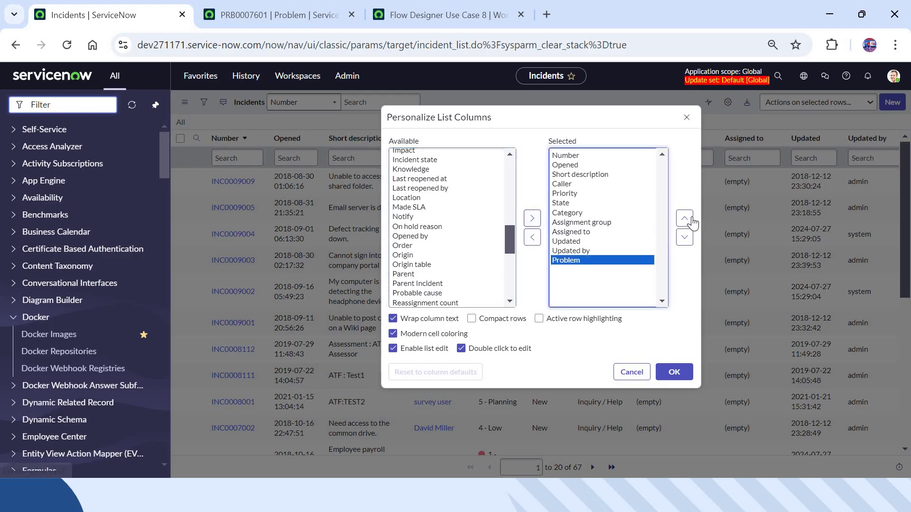
{"action": "left_click", "coordinate": [684, 218]}
{"action": "left_click", "coordinate": [684, 219]}
{"action": "left_click", "coordinate": [684, 218]}
{"action": "left_click", "coordinate": [684, 219]}
{"action": "left_click", "coordinate": [684, 218]}
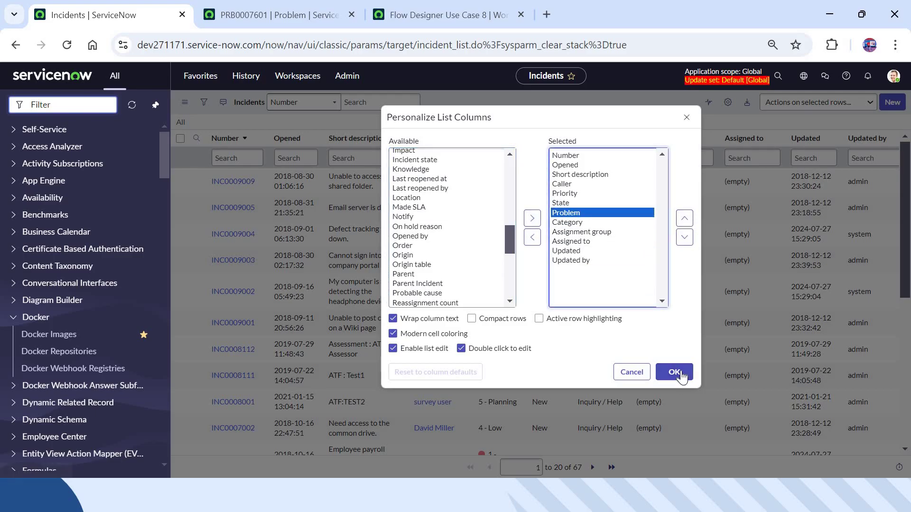
{"action": "left_click", "coordinate": [677, 375]}
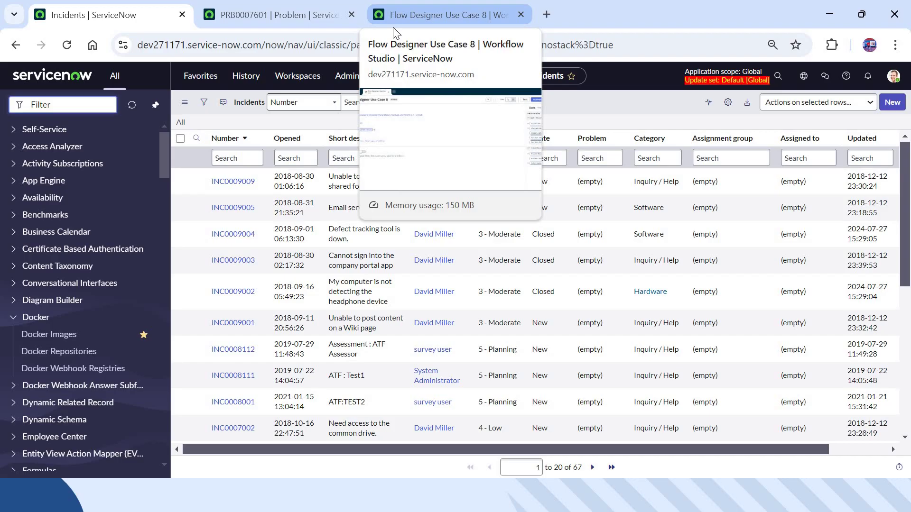
Step: Add an Update Record action targeting the trigger's Incident Record
{"action": "left_click", "coordinate": [393, 14]}
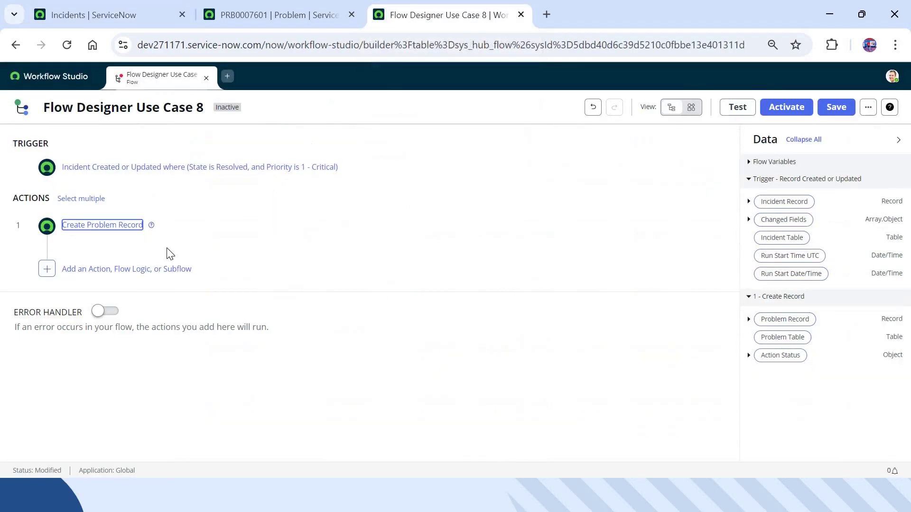
{"action": "left_click", "coordinate": [158, 273]}
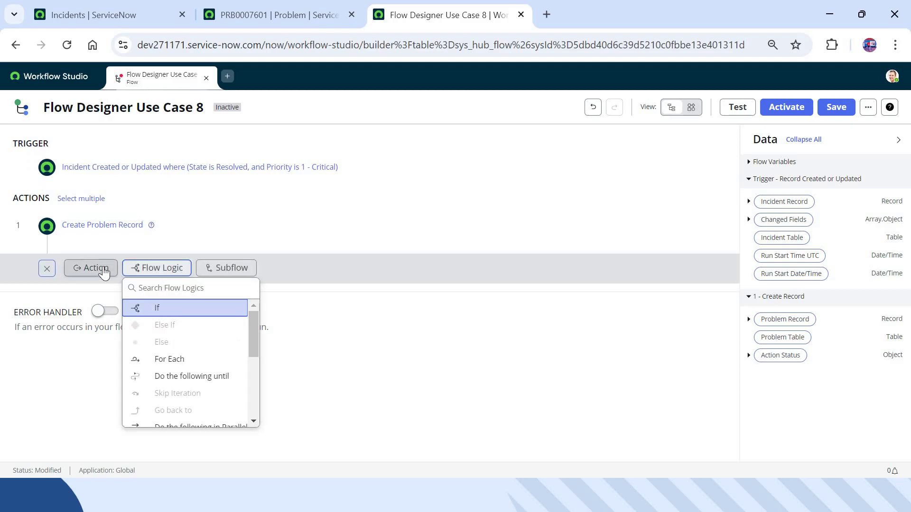
{"action": "left_click", "coordinate": [88, 269]}
{"action": "left_click", "coordinate": [117, 289]}
{"action": "type", "text": "update re"}
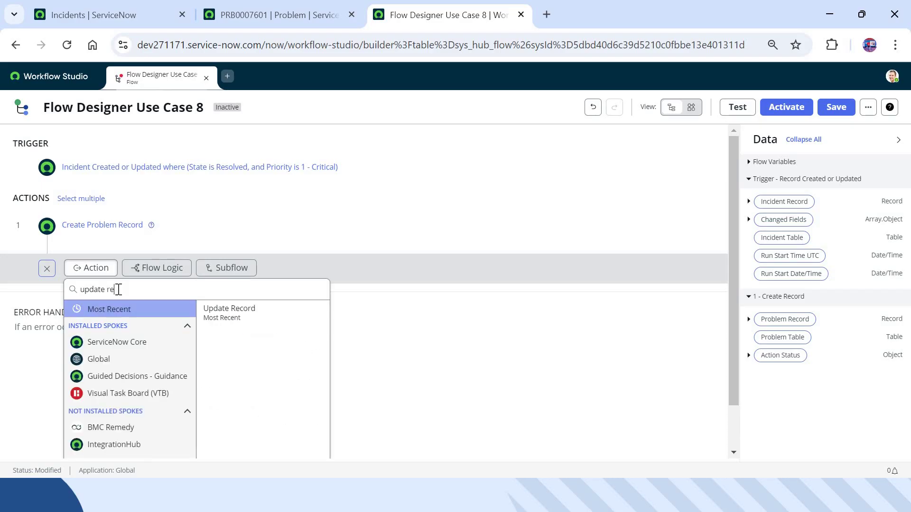
{"action": "left_click", "coordinate": [226, 312]}
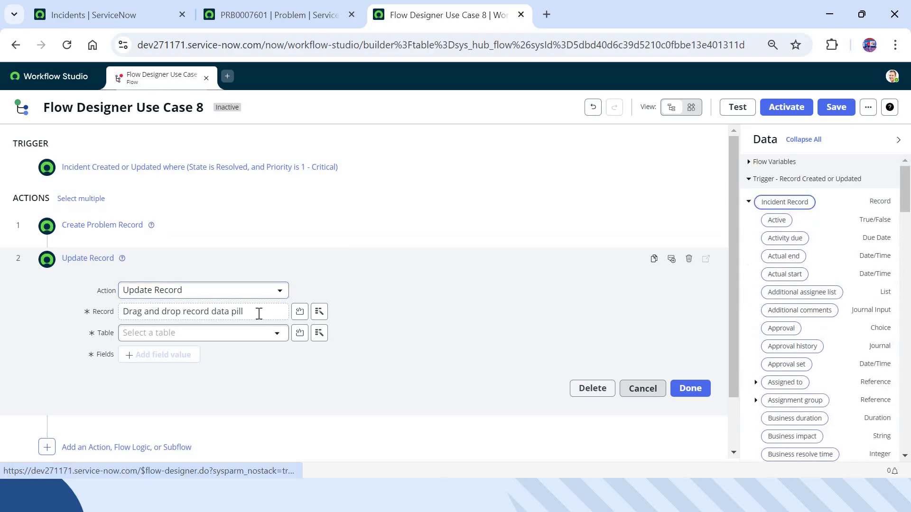
{"action": "left_click_drag", "start_coordinate": [802, 201], "coordinate": [252, 312]}
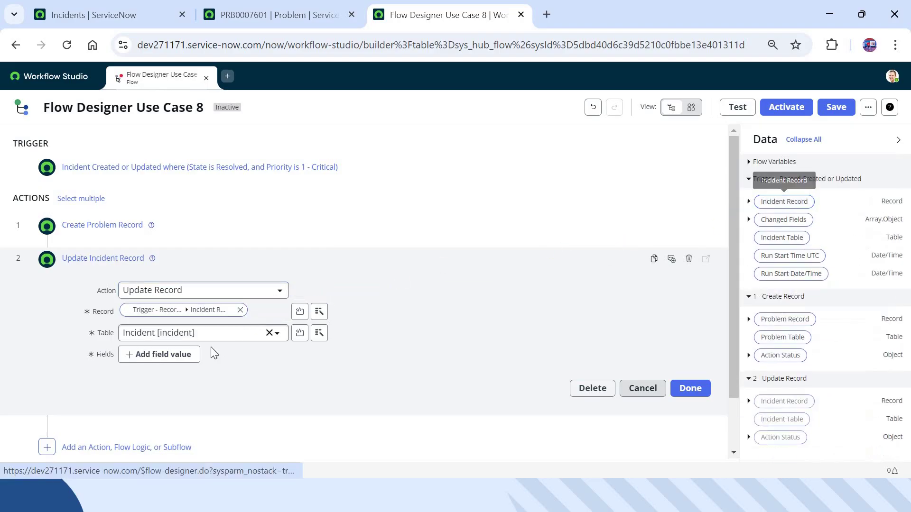
Step: Set the incident's Problem field to the created Problem Record and finish the action
{"action": "left_click", "coordinate": [189, 359]}
{"action": "left_click", "coordinate": [189, 359]}
{"action": "type", "text": "probl"}
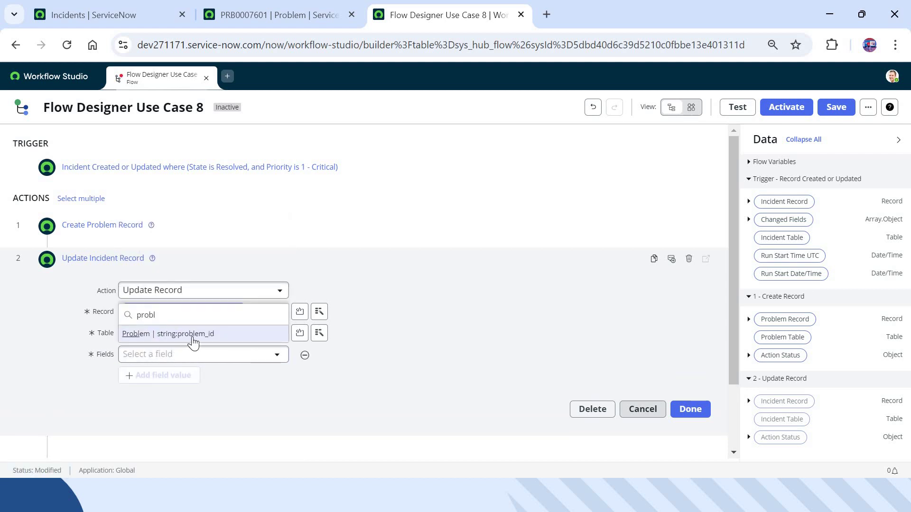
{"action": "left_click", "coordinate": [194, 337]}
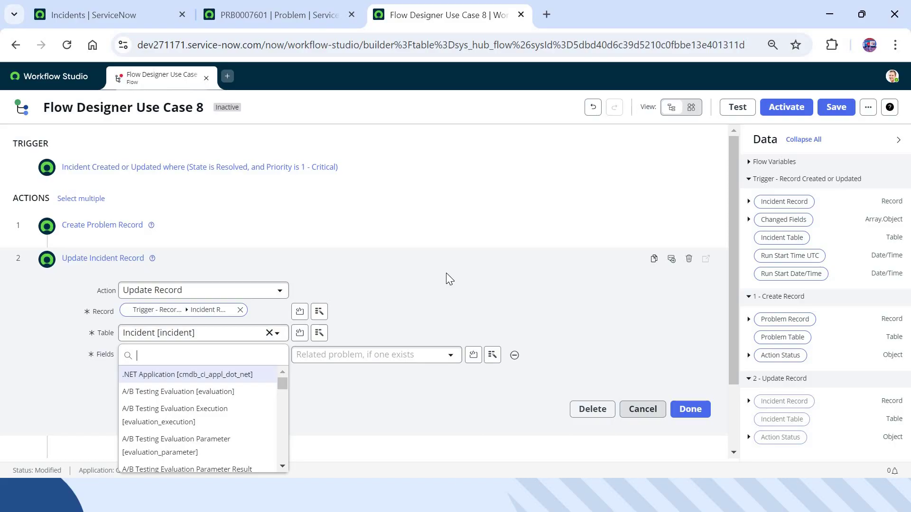
{"action": "left_click", "coordinate": [786, 326]}
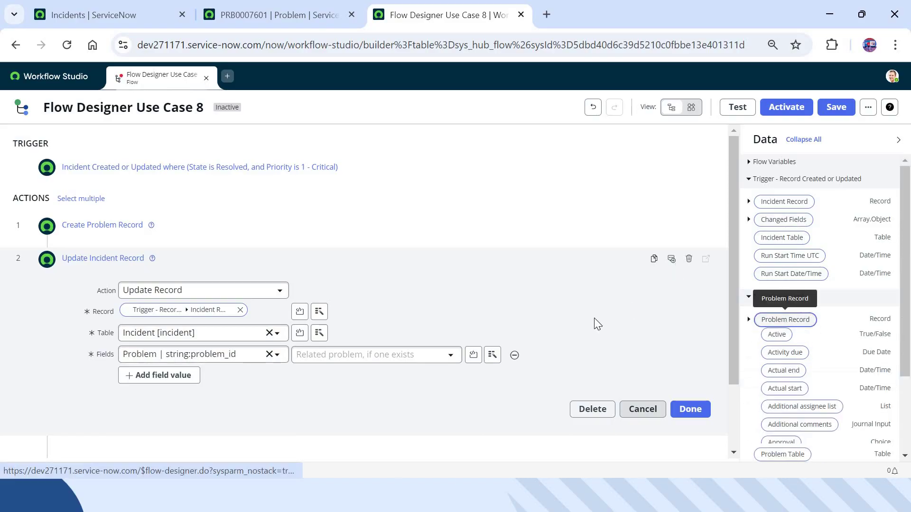
{"action": "left_click_drag", "start_coordinate": [797, 320], "coordinate": [417, 355]}
{"action": "left_click", "coordinate": [684, 407]}
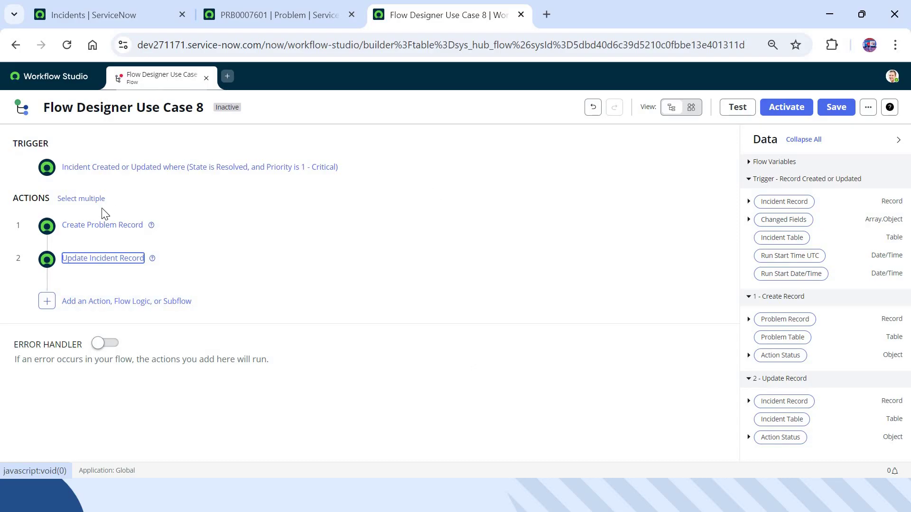
Step: Add a third AND trigger condition requiring the incident's Problem field to be empty
{"action": "left_click", "coordinate": [195, 169]}
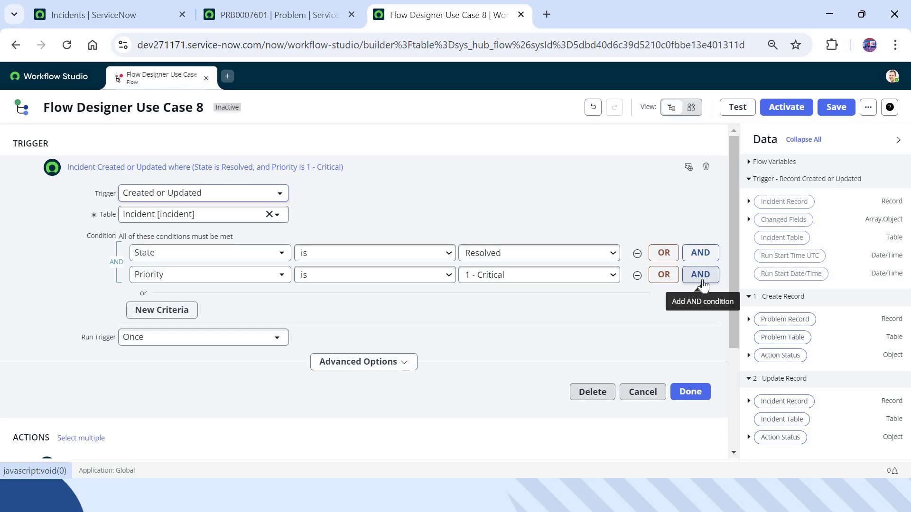
{"action": "left_click", "coordinate": [702, 280]}
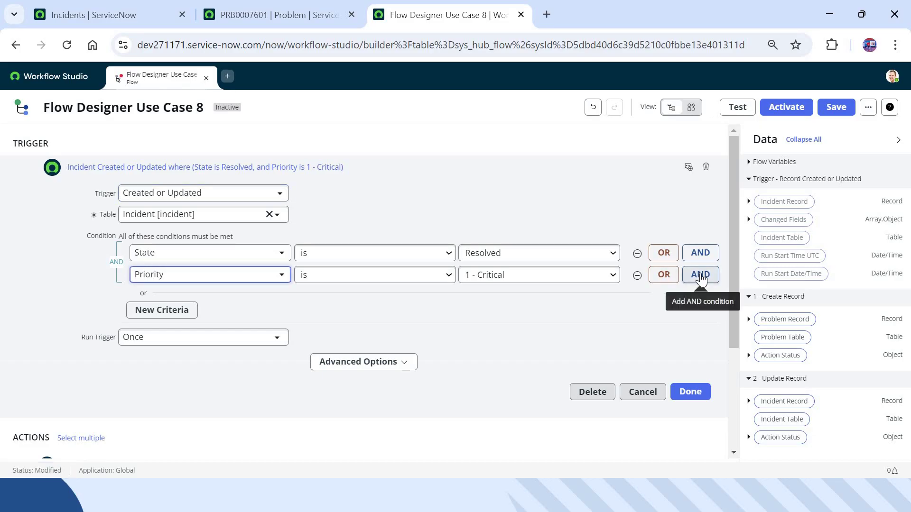
{"action": "left_click", "coordinate": [701, 280]}
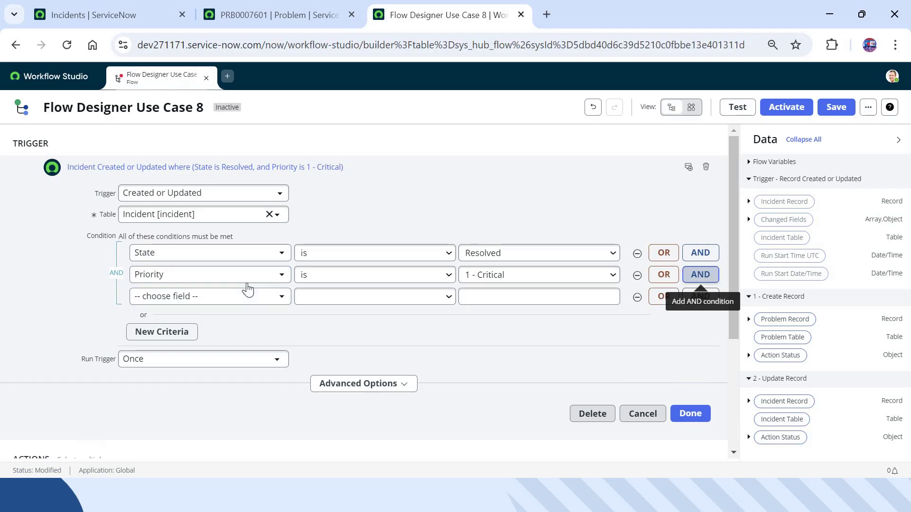
{"action": "left_click", "coordinate": [255, 304]}
{"action": "type", "text": "prob"}
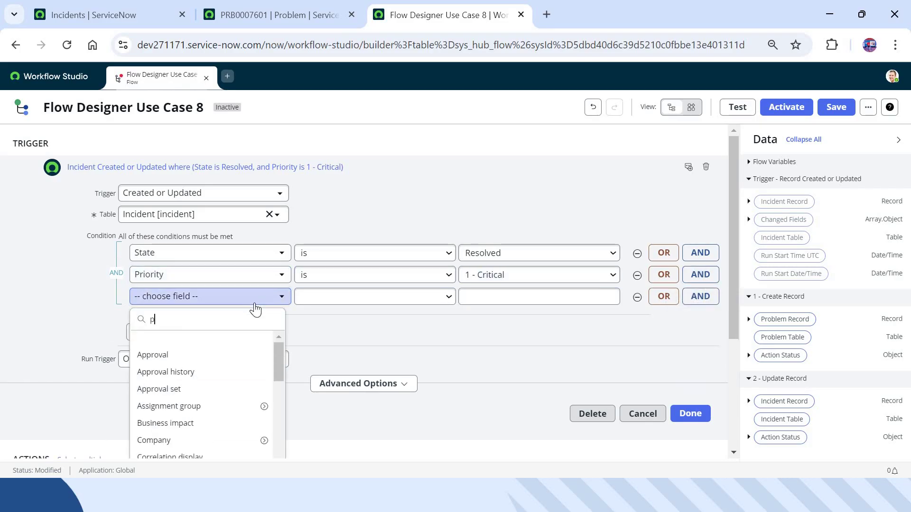
{"action": "left_click", "coordinate": [235, 350]}
{"action": "left_click", "coordinate": [387, 297]}
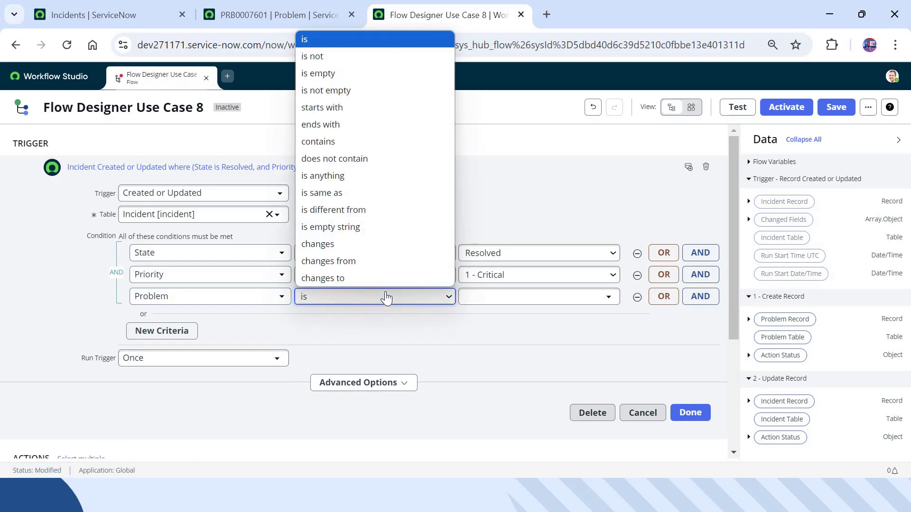
{"action": "left_click", "coordinate": [384, 74]}
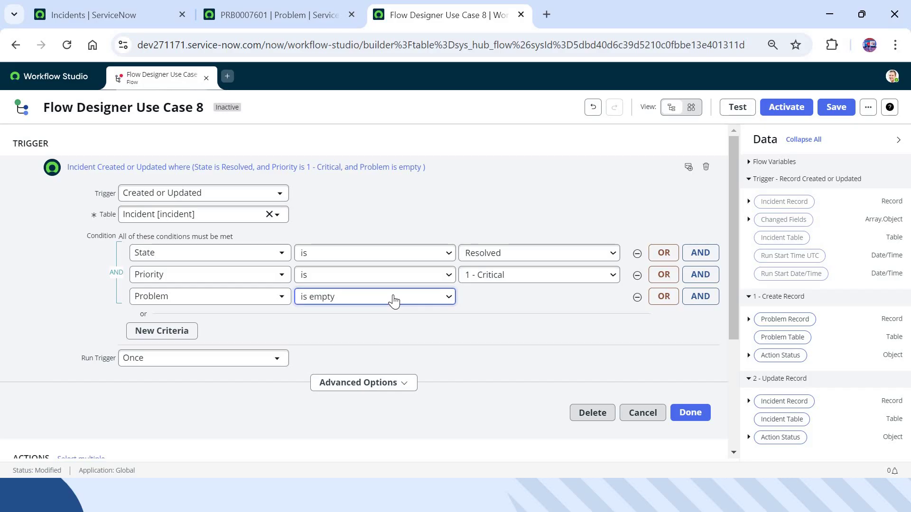
Step: Activate Flow Designer Use Case 8 and return to the incidents tab
{"action": "left_click", "coordinate": [783, 110]}
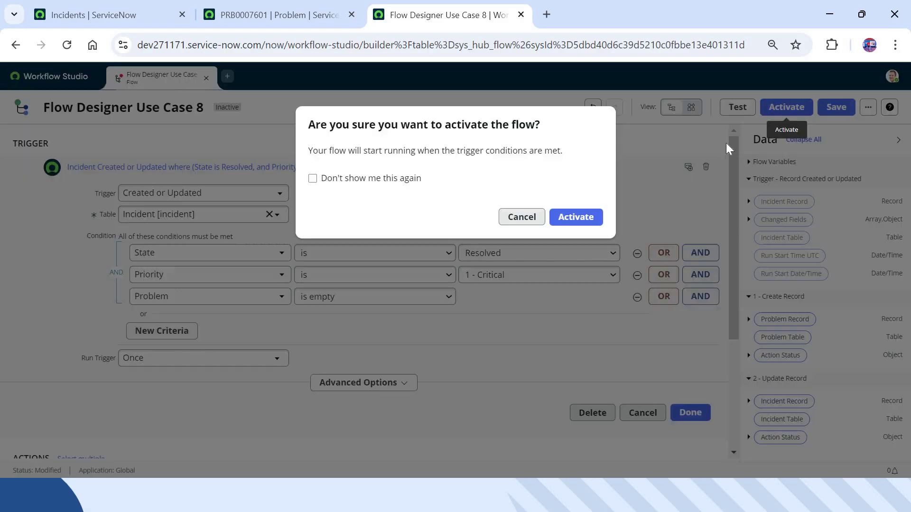
{"action": "left_click", "coordinate": [580, 212]}
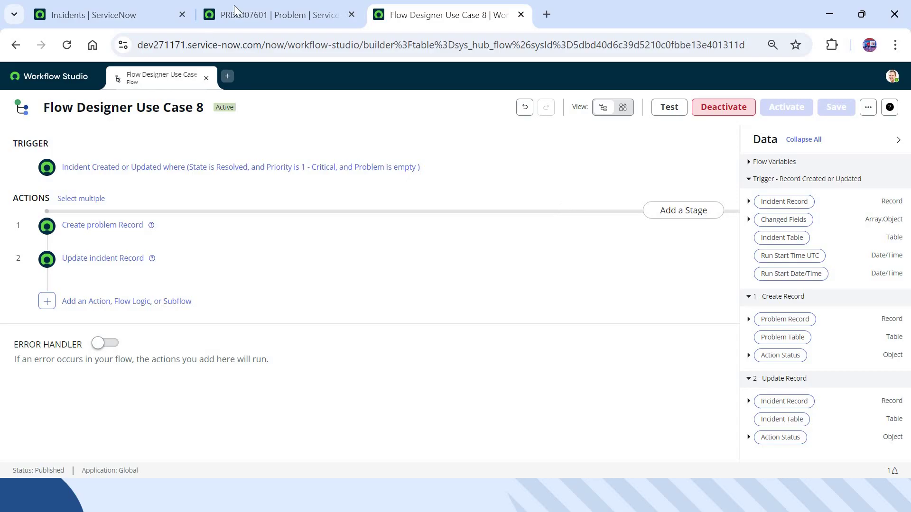
{"action": "left_click", "coordinate": [109, 14]}
Step: Start a new incident with a suggested caller, short description 'Flow Designer Use Case 8' and matching description
{"action": "left_click", "coordinate": [898, 104]}
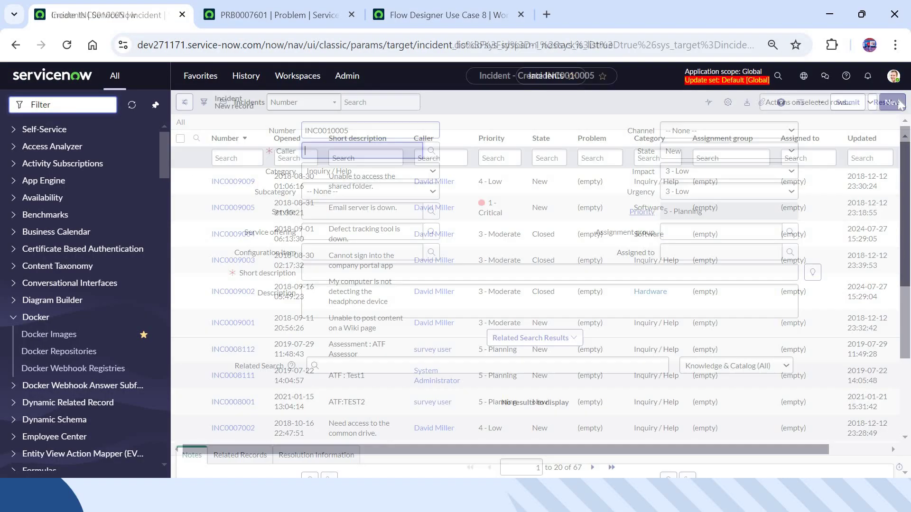
{"action": "type", "text": "abe"}
{"action": "left_click", "coordinate": [355, 268]}
{"action": "type", "text": "Flow D"}
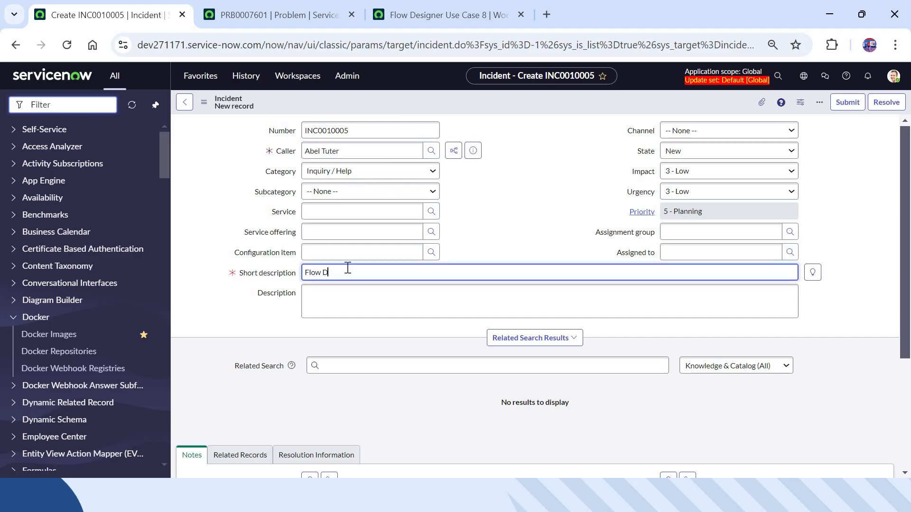
{"action": "type", "text": "esigner Use"}
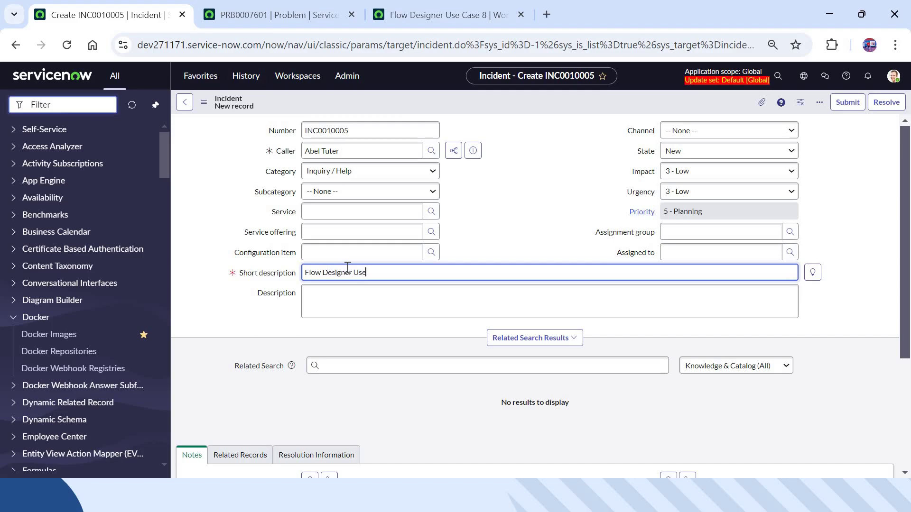
{"action": "type", "text": " Case 8"}
{"action": "key", "text": "ctrl+a"}
{"action": "key", "text": "ctrl+c"}
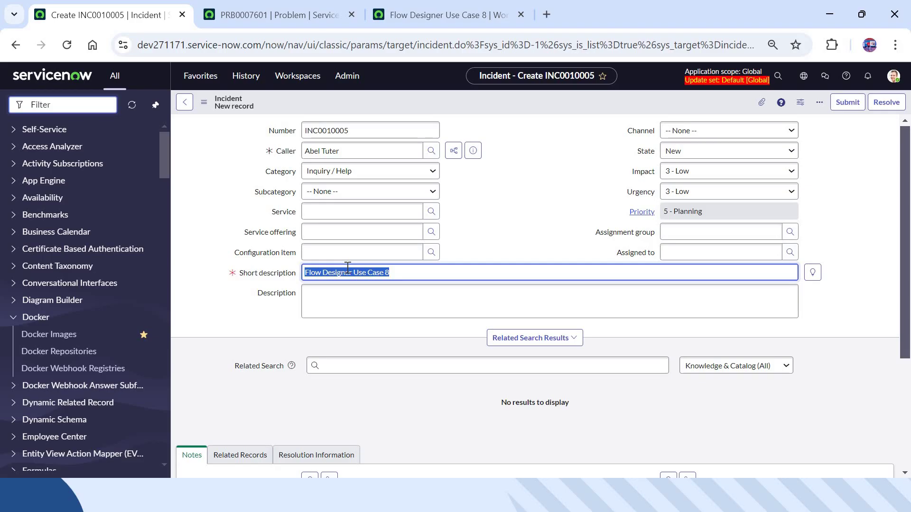
{"action": "left_click", "coordinate": [350, 297]}
{"action": "key", "text": "ctrl+v"}
{"action": "type", "text": "- D"}
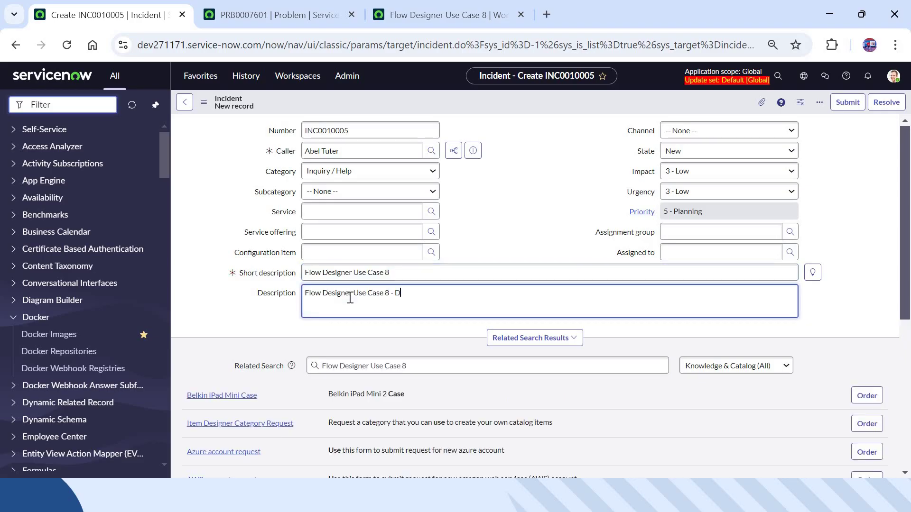
{"action": "type", "text": "escription"}
Step: Set Impact and Urgency to 1 - High for 1 - Critical priority and save the incident
{"action": "left_click", "coordinate": [699, 175]}
{"action": "left_click", "coordinate": [702, 189]}
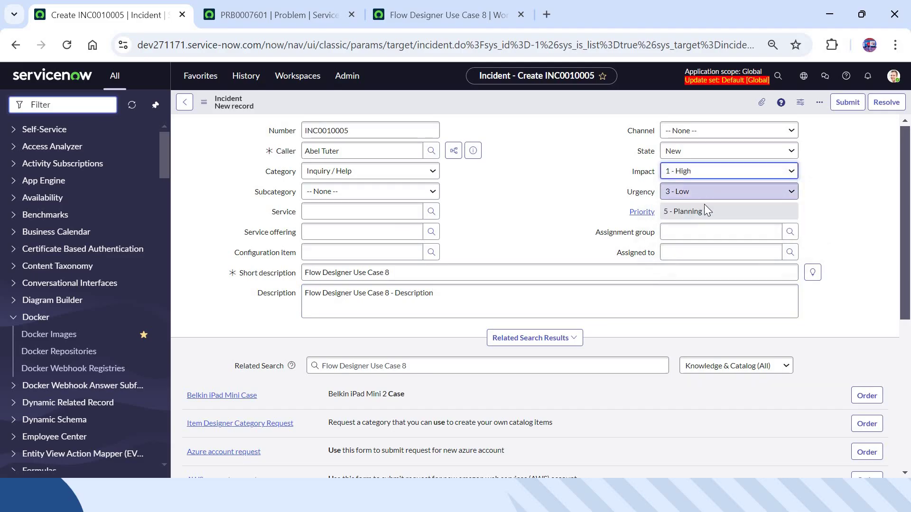
{"action": "left_click", "coordinate": [704, 195]}
{"action": "left_click", "coordinate": [705, 210]}
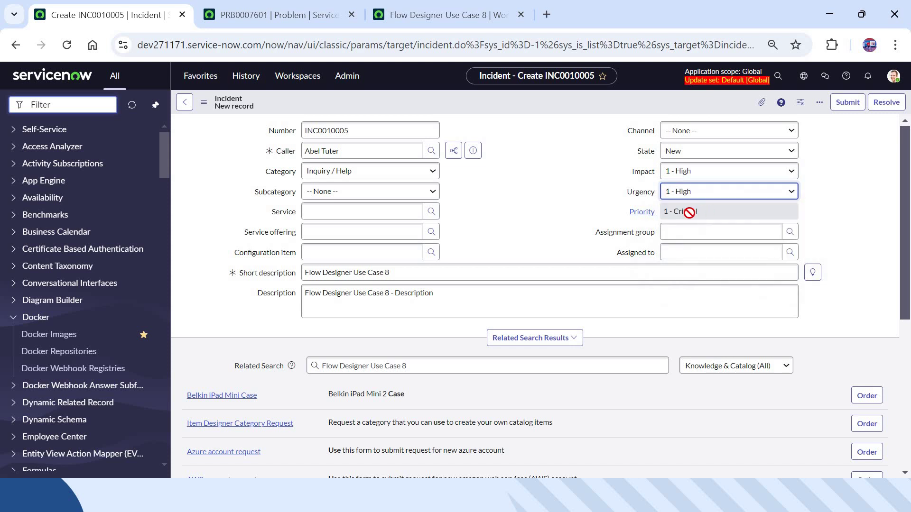
{"action": "left_click", "coordinate": [683, 211]}
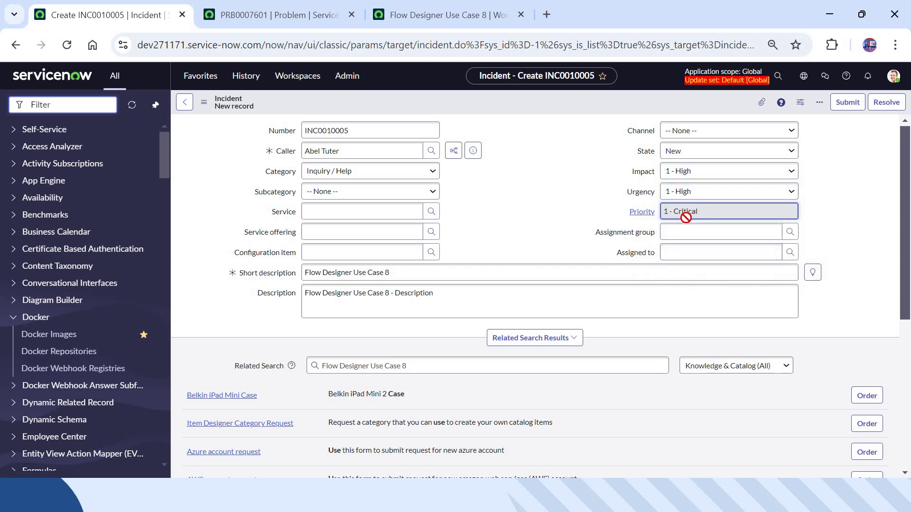
{"action": "right_click", "coordinate": [659, 105]}
{"action": "left_click", "coordinate": [676, 113]}
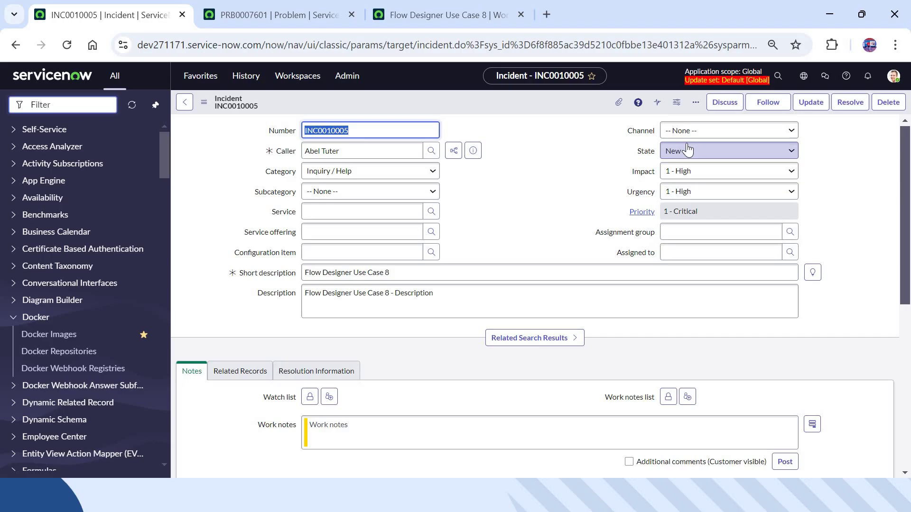
Step: Set the incident's State to Resolved with code Resolved by problem and resolution notes 'test'
{"action": "left_click", "coordinate": [687, 150]}
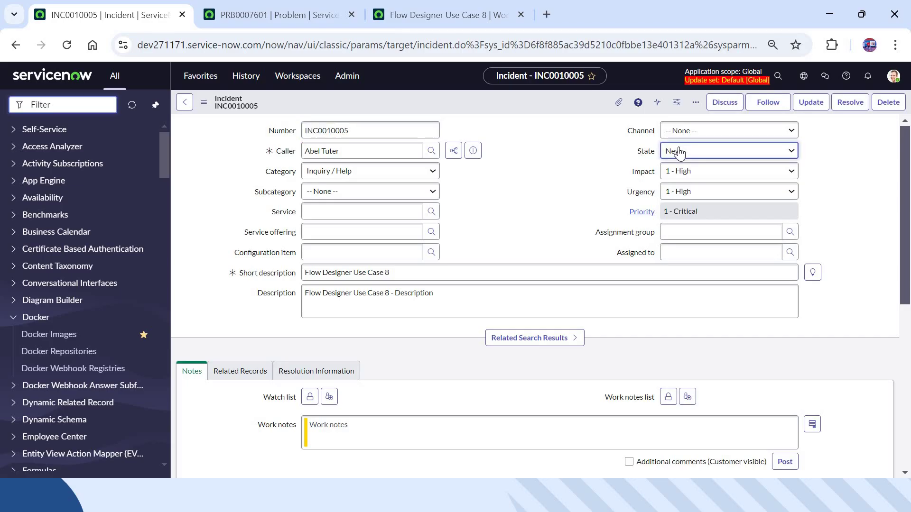
{"action": "left_click", "coordinate": [679, 152]}
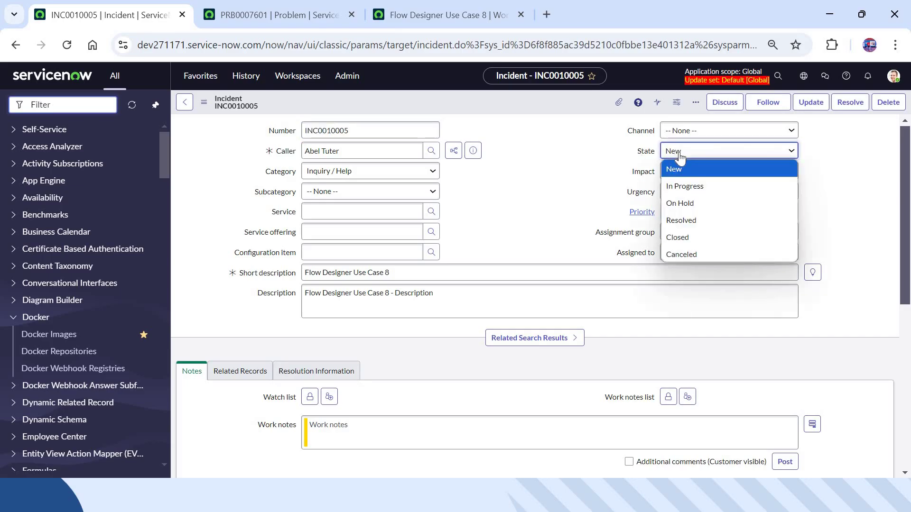
{"action": "left_click", "coordinate": [692, 216]}
{"action": "left_click", "coordinate": [341, 371]}
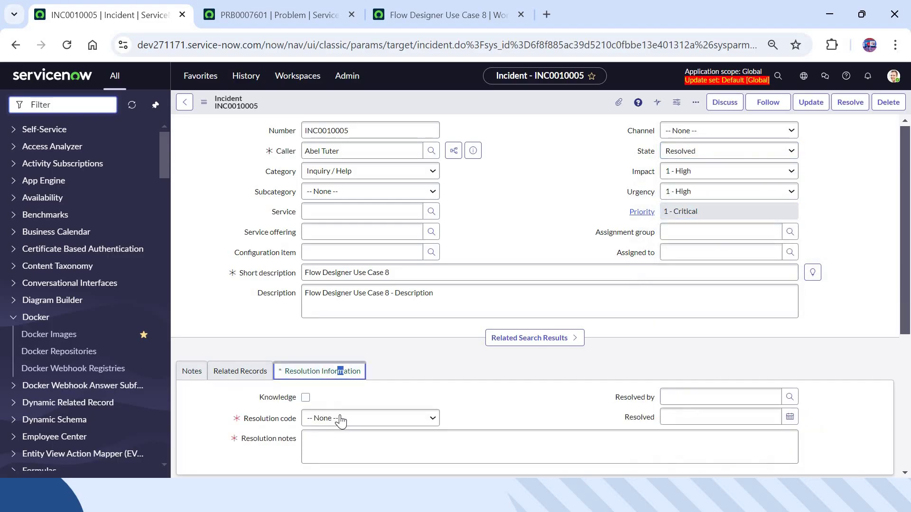
{"action": "left_click", "coordinate": [341, 419]}
{"action": "left_click", "coordinate": [351, 332]}
{"action": "left_click", "coordinate": [350, 439]}
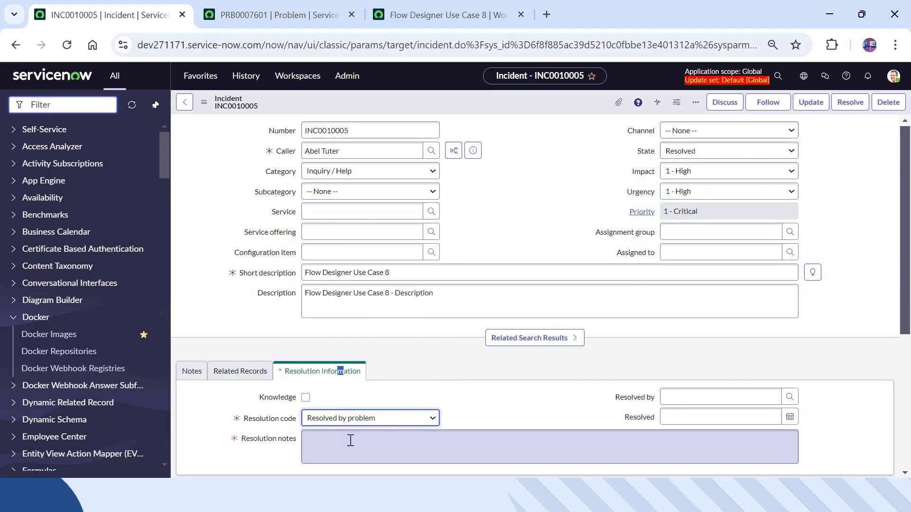
{"action": "type", "text": "test"}
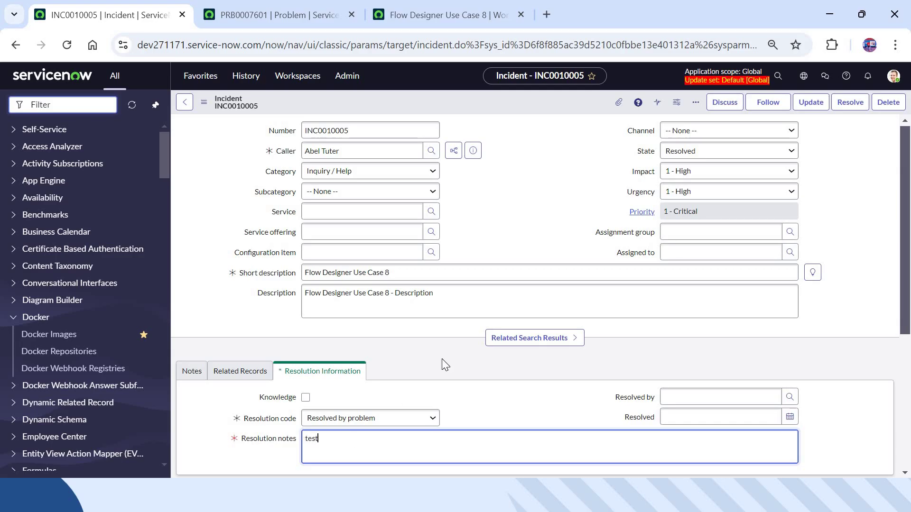
Step: Save and reload the incident, then go to the Problems list
{"action": "right_click", "coordinate": [585, 107]}
{"action": "key", "text": "F5"}
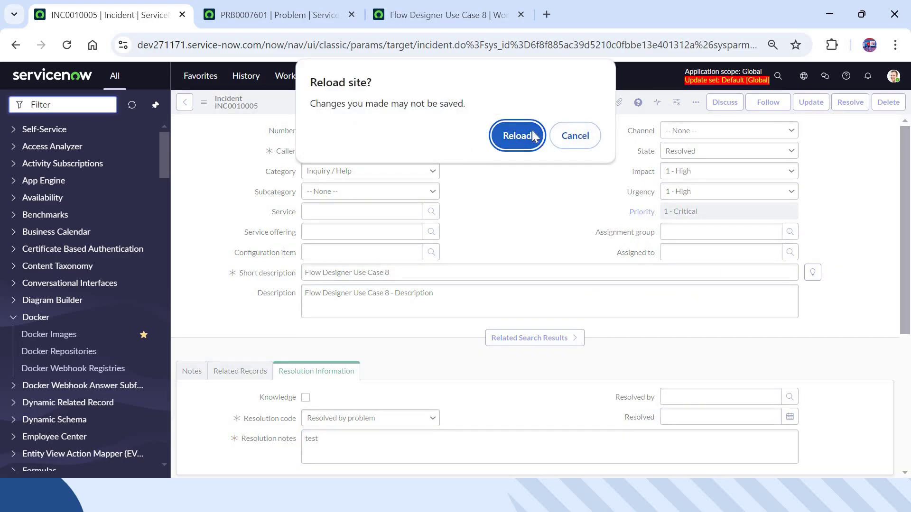
{"action": "left_click", "coordinate": [528, 131]}
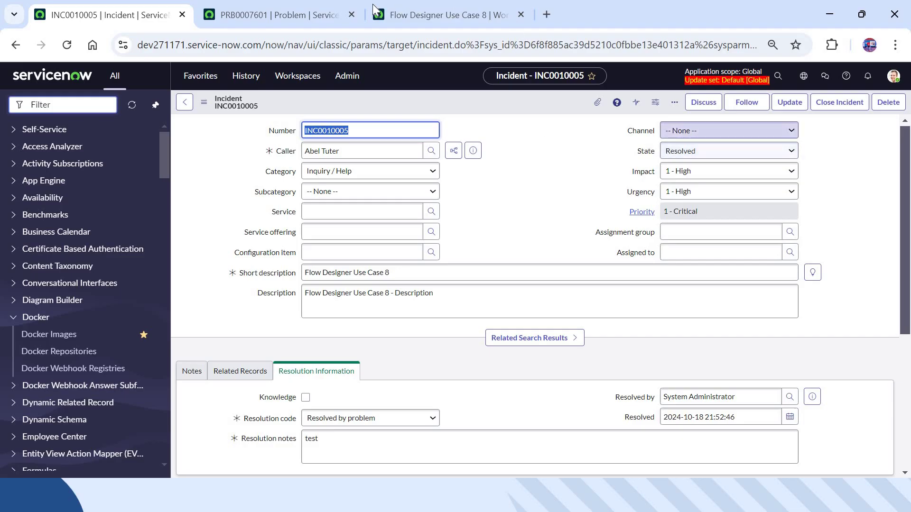
{"action": "left_click", "coordinate": [334, 8]}
{"action": "left_click", "coordinate": [15, 47]}
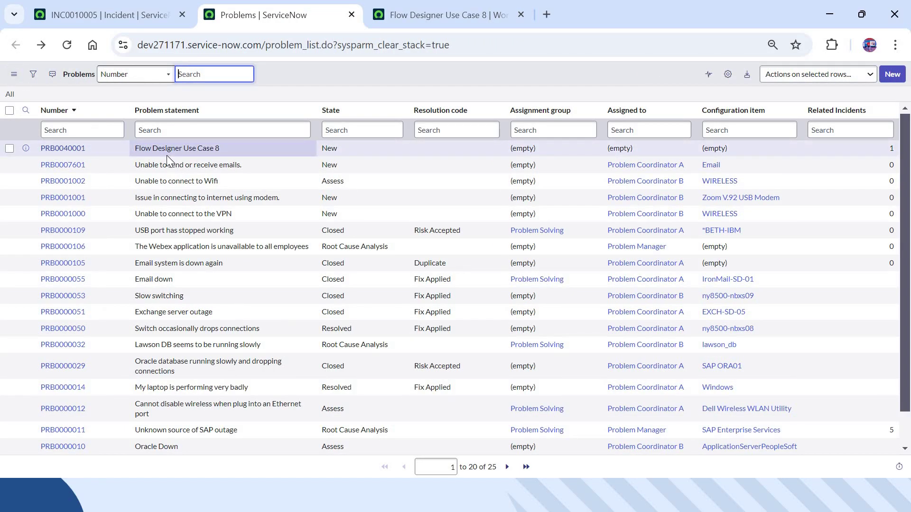
Step: Open PRB0040001 and select its description to check it matches the incident
{"action": "left_click", "coordinate": [81, 149]}
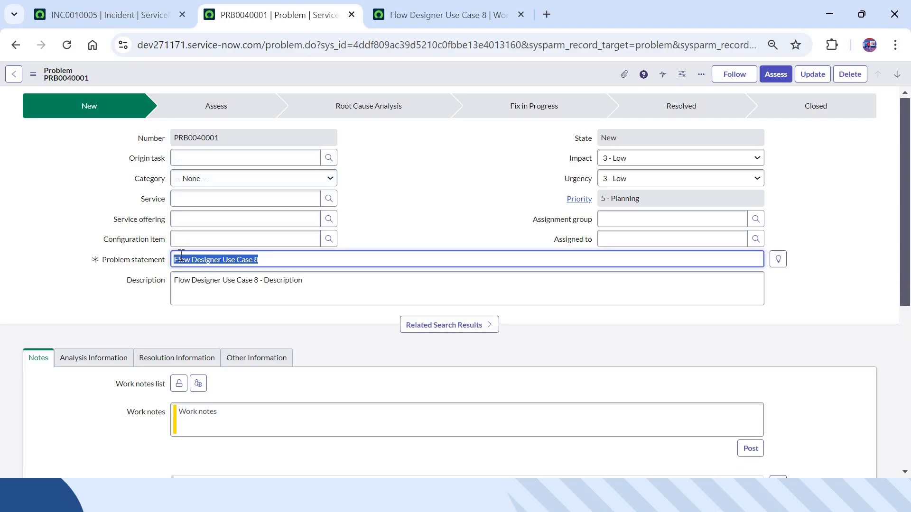
{"action": "left_click", "coordinate": [197, 275]}
{"action": "key", "text": "ctrl+a"}
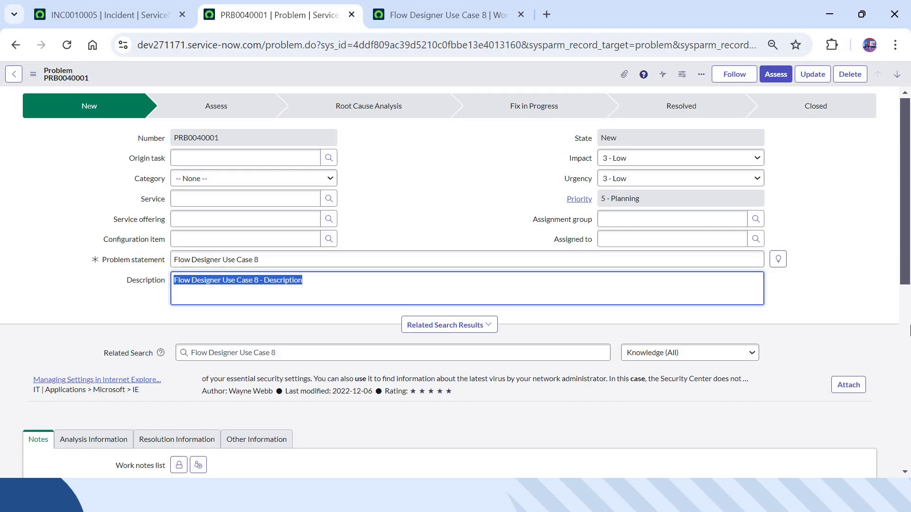
Step: Show PRB0040001's Incidents (1) related list and check the linked INC0010005
{"action": "left_click", "coordinate": [906, 330]}
{"action": "scroll", "coordinate": [909, 349], "scroll_direction": "down", "scroll_amount": 1}
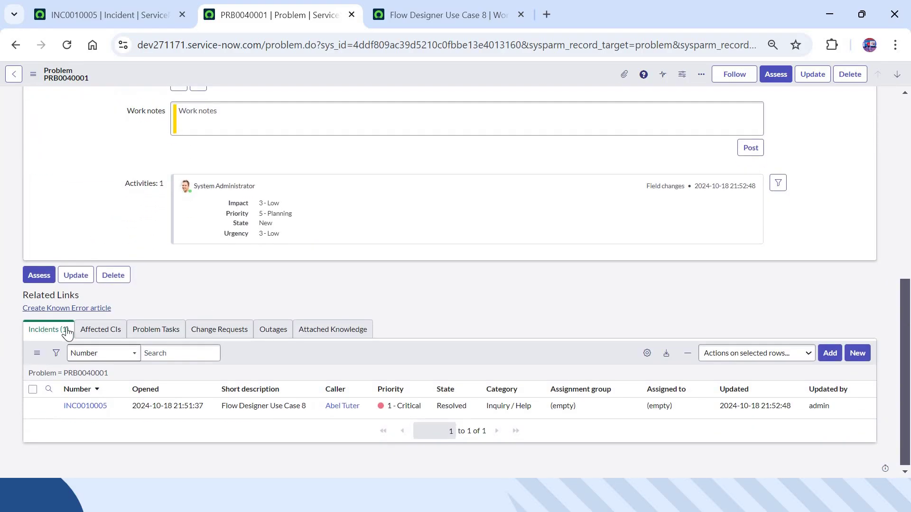
{"action": "left_click", "coordinate": [51, 340]}
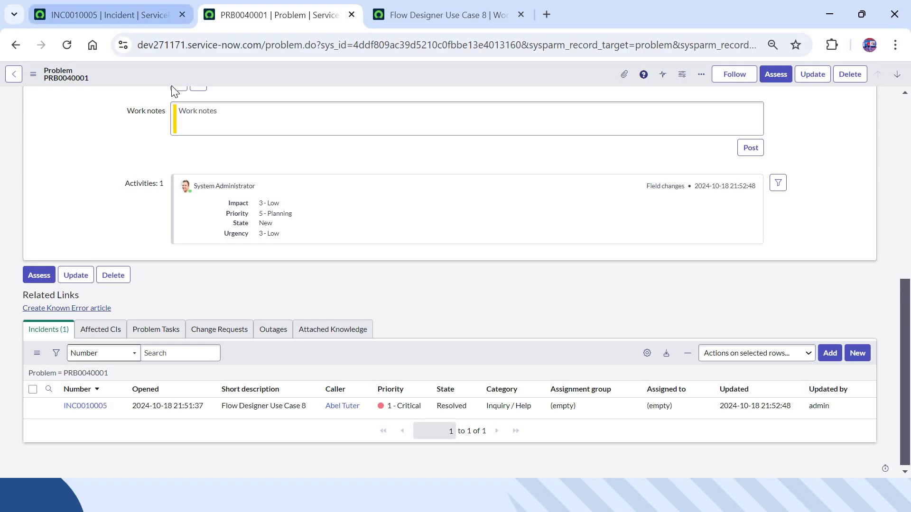
{"action": "left_click", "coordinate": [111, 16]}
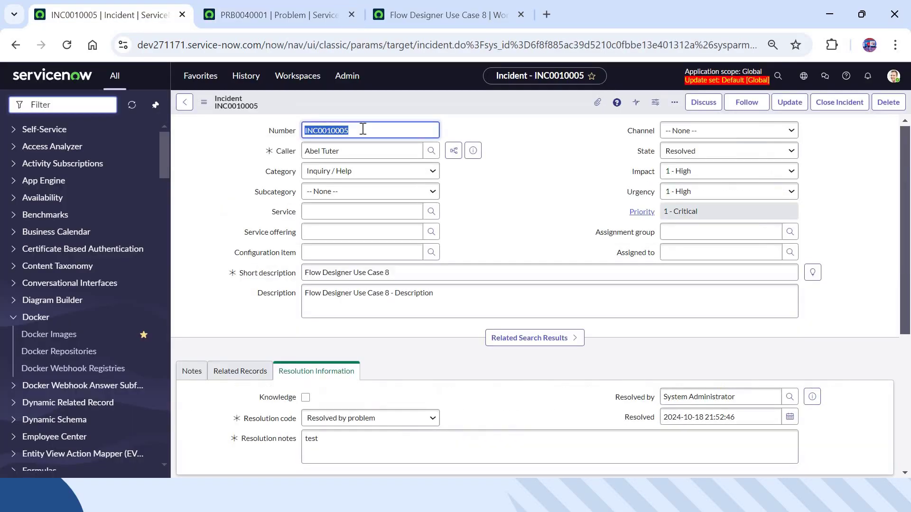
{"action": "left_click", "coordinate": [297, 19]}
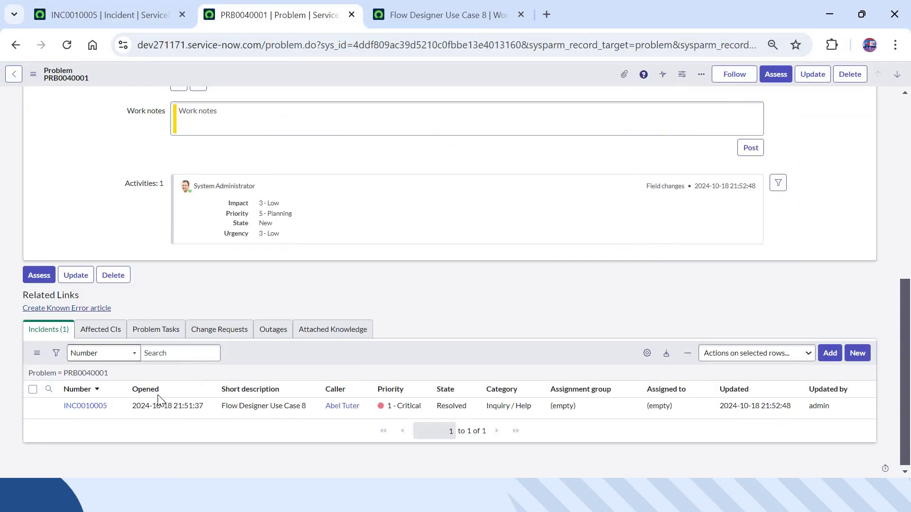
{"action": "left_click", "coordinate": [112, 407]}
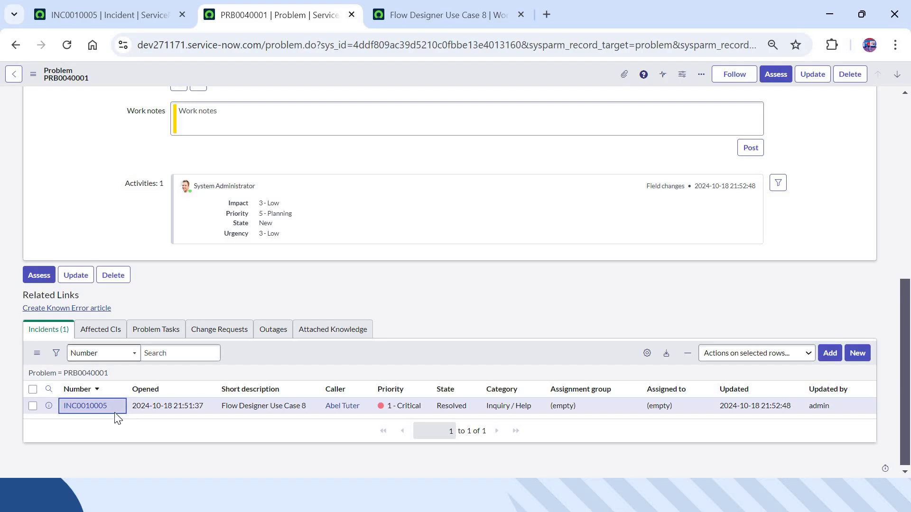